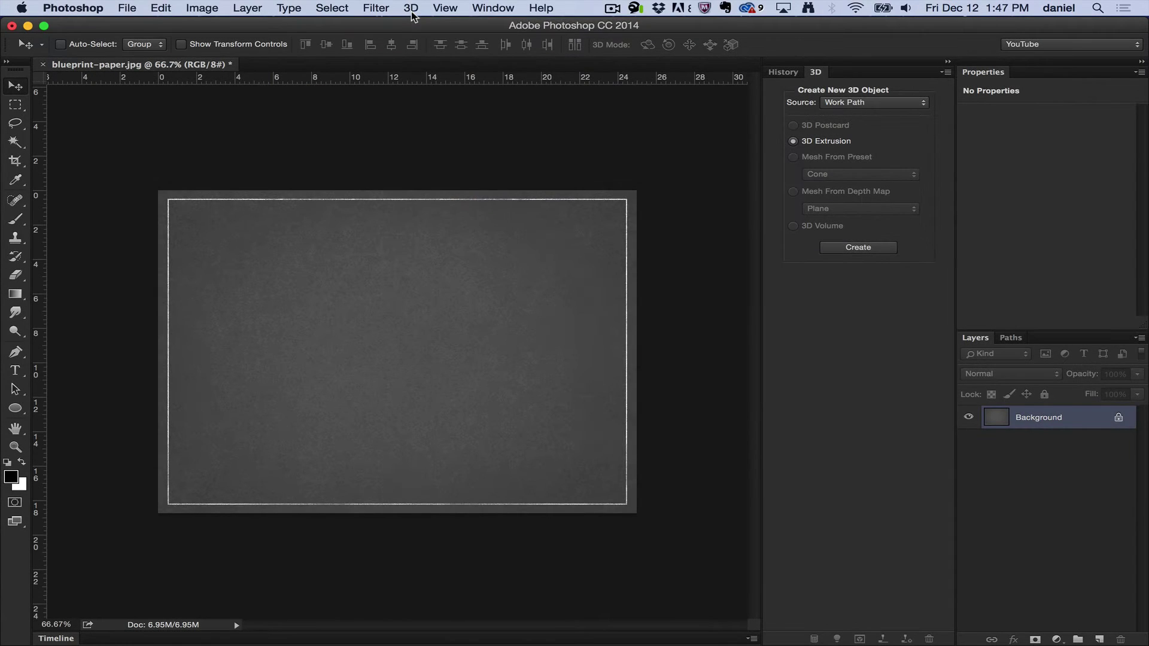
# - Open the 3D menu to confirm Texture is the active paint system, with Projection available
pyautogui.click(411, 9)
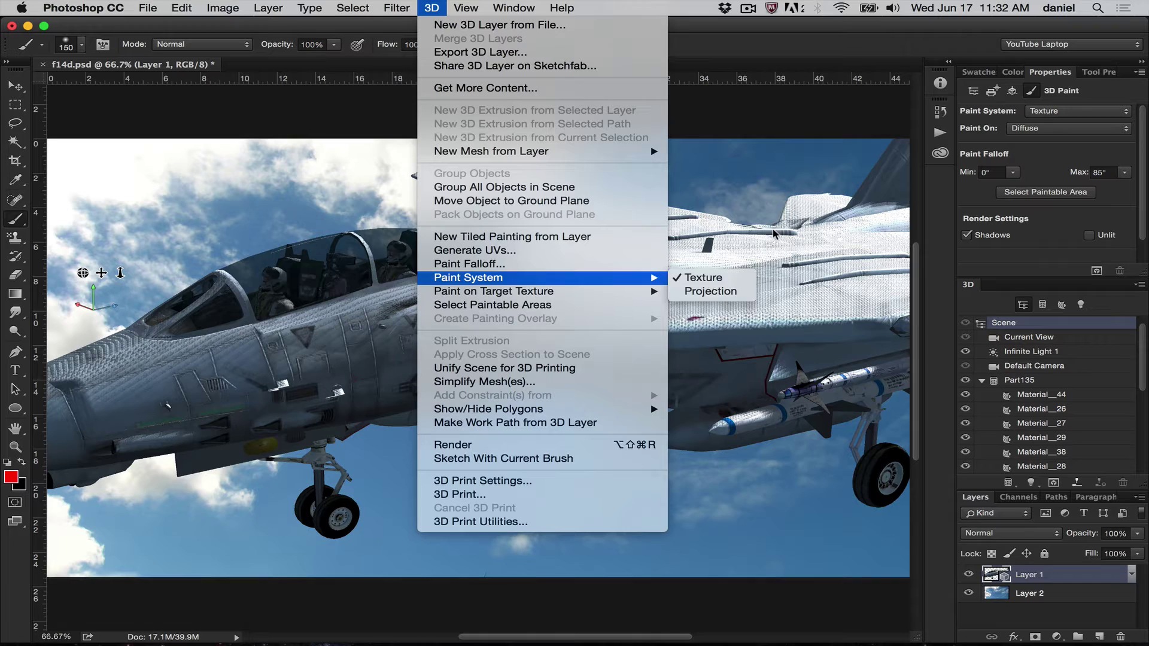
# - Switch to the Brush tool and keep Texture as the paint system in Properties
pyautogui.moveTo(603, 291)
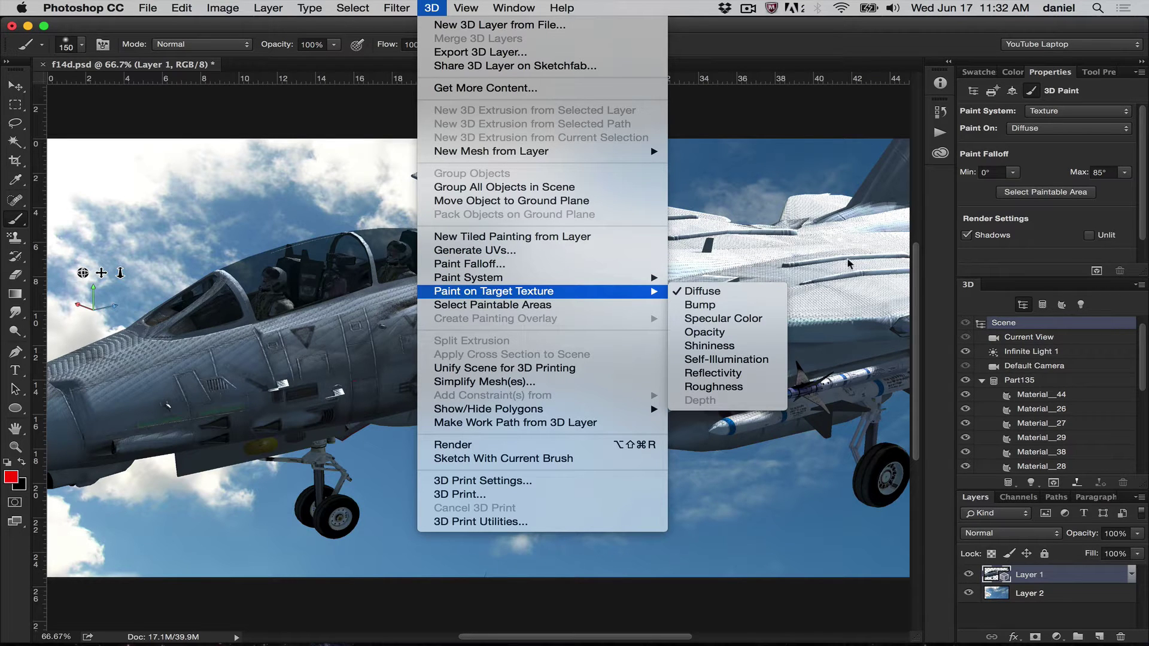
pyautogui.click(27, 223)
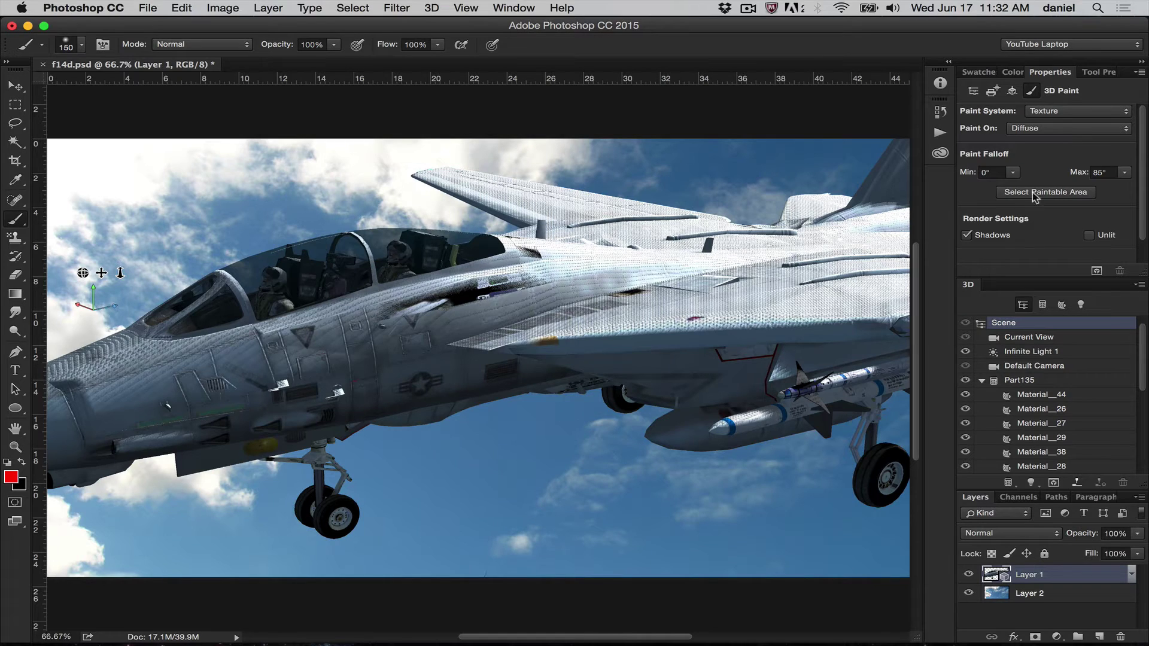
pyautogui.click(1062, 115)
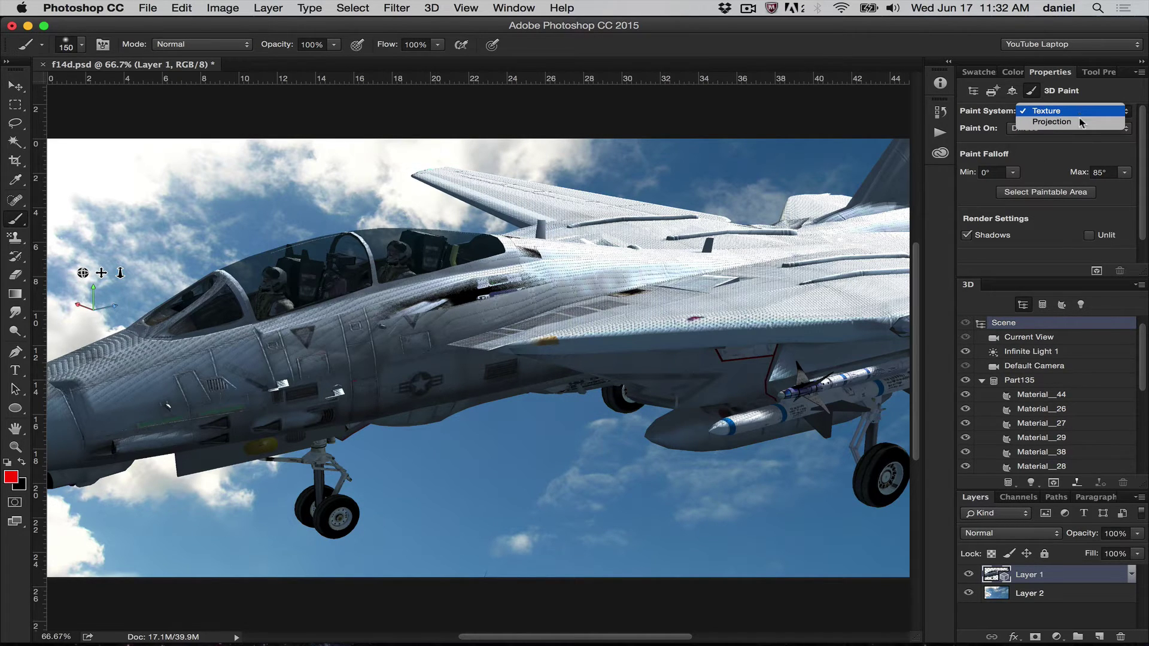
pyautogui.click(1071, 154)
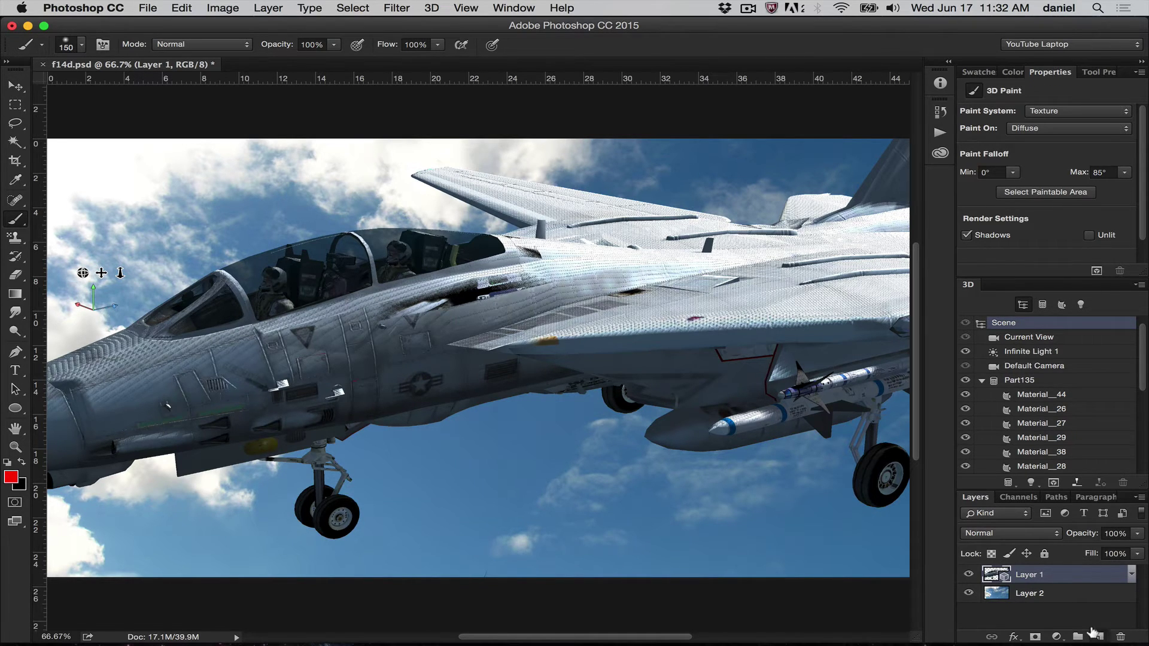
# - Add a new layer, paint a red spiral over the fuselage, and merge it onto the 3D jet
pyautogui.click(1100, 637)
pyautogui.moveTo(470, 292)
pyautogui.mouseDown()
pyautogui.moveTo(429, 376)
pyautogui.moveTo(553, 295)
pyautogui.moveTo(540, 350)
pyautogui.moveTo(479, 301)
pyautogui.moveTo(506, 322)
pyautogui.mouseUp()
pyautogui.press('super+alt+g')
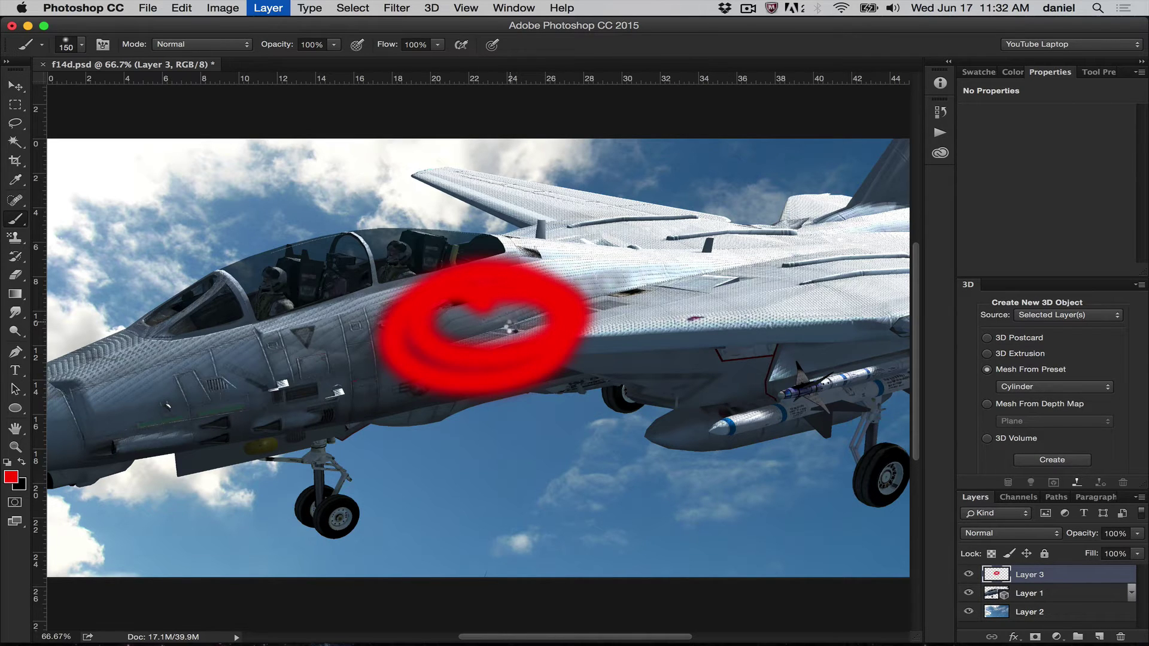
pyautogui.press('super+e')
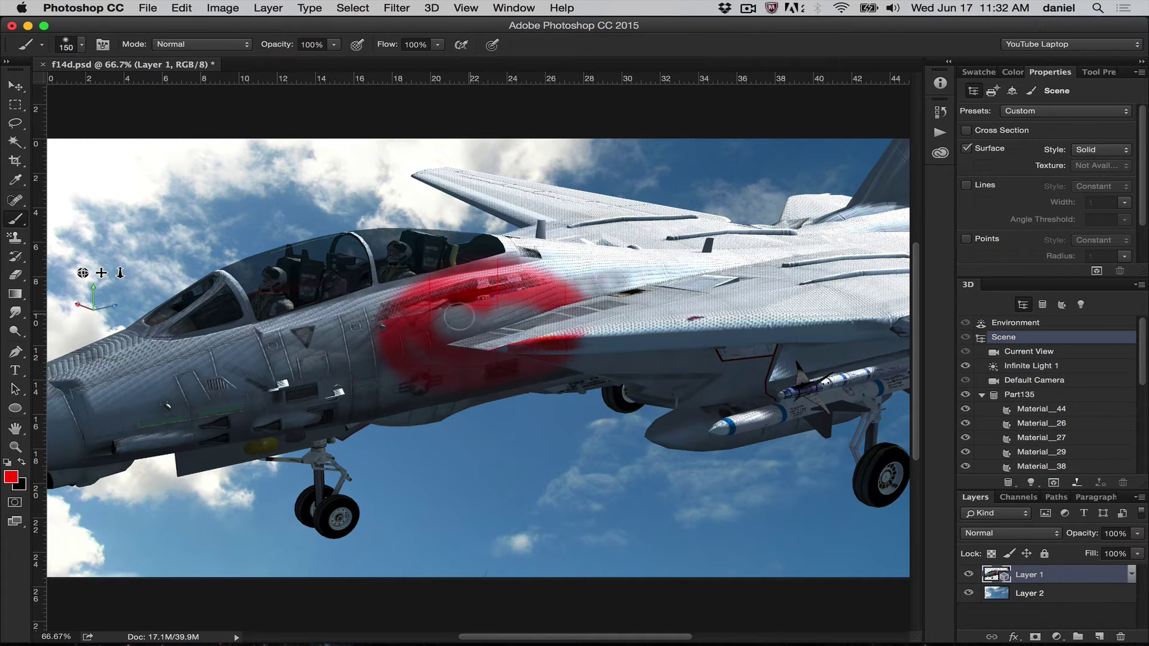
# - Paint more red along the fuselage and wing, then undo back to the empty Layer 3
pyautogui.moveTo(458, 317)
pyautogui.mouseDown()
pyautogui.moveTo(432, 336)
pyautogui.moveTo(491, 321)
pyautogui.moveTo(447, 299)
pyautogui.moveTo(413, 351)
pyautogui.moveTo(490, 359)
pyautogui.moveTo(529, 317)
pyautogui.moveTo(500, 297)
pyautogui.moveTo(437, 301)
pyautogui.mouseUp()
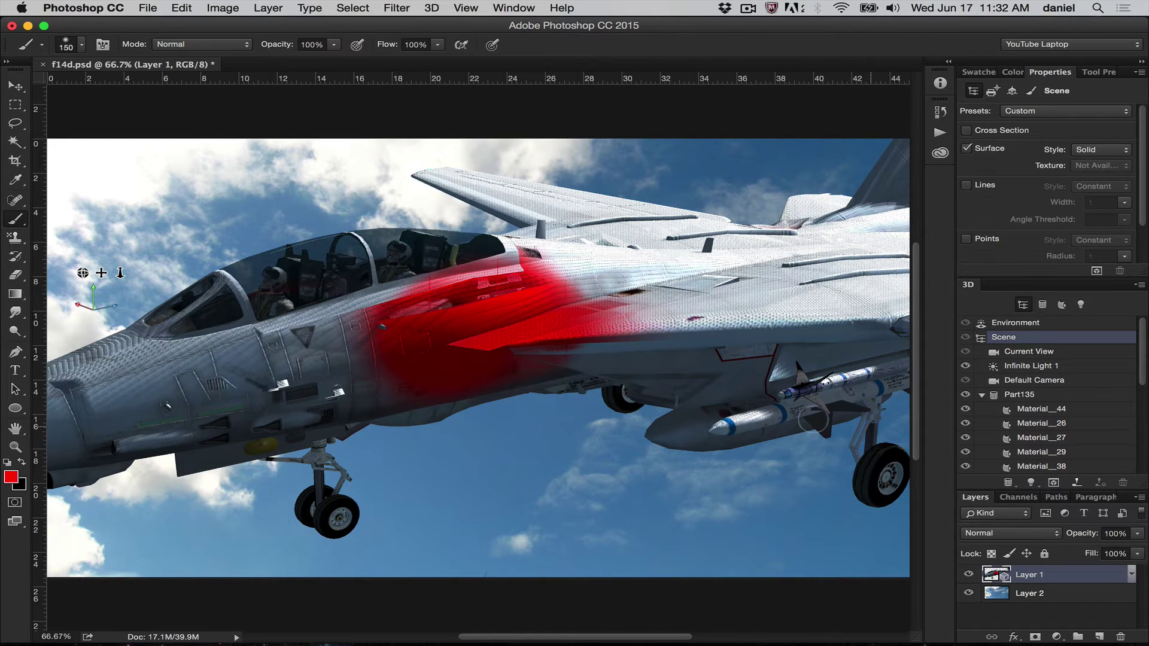
pyautogui.press('super+z')
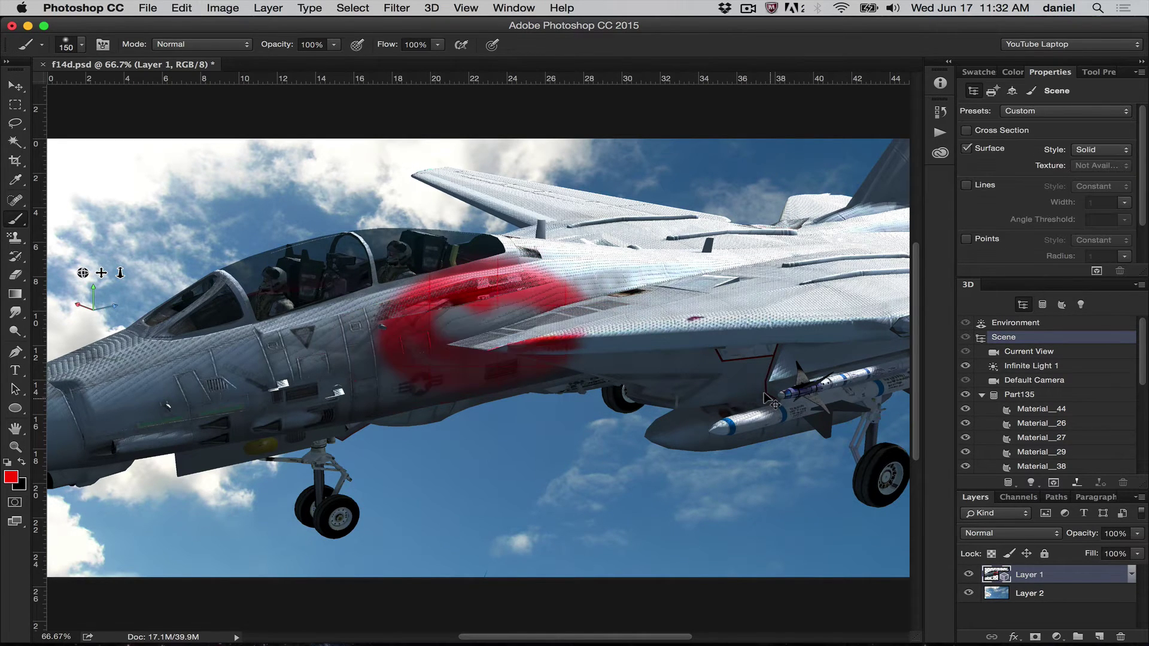
pyautogui.press('super+alt+z')
pyautogui.press('super+alt+z')
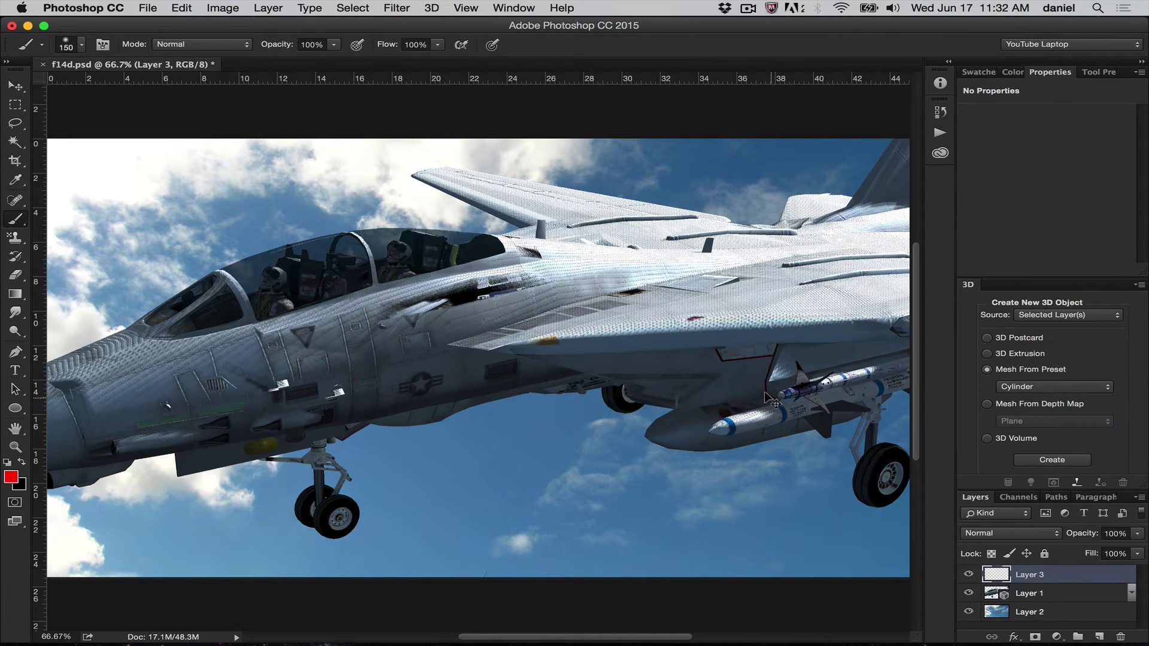
pyautogui.press('super+alt+z')
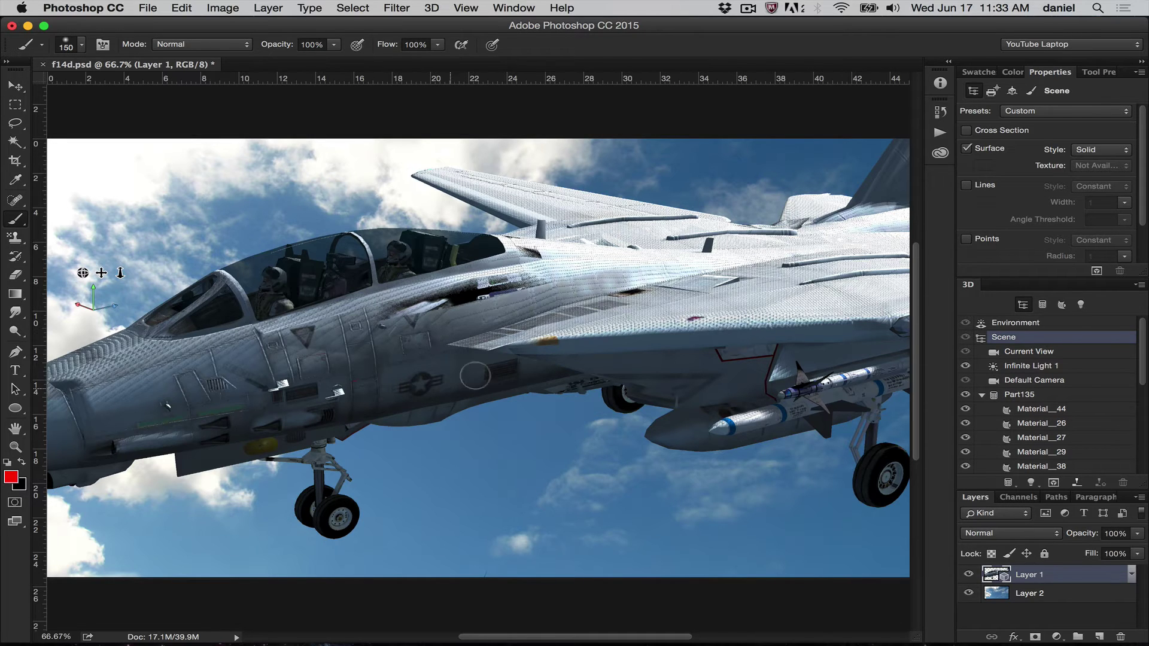
# - Paint red across the fuselage below and behind the canopy and toward the nose
pyautogui.moveTo(400, 348); pyautogui.dragTo(383, 326)
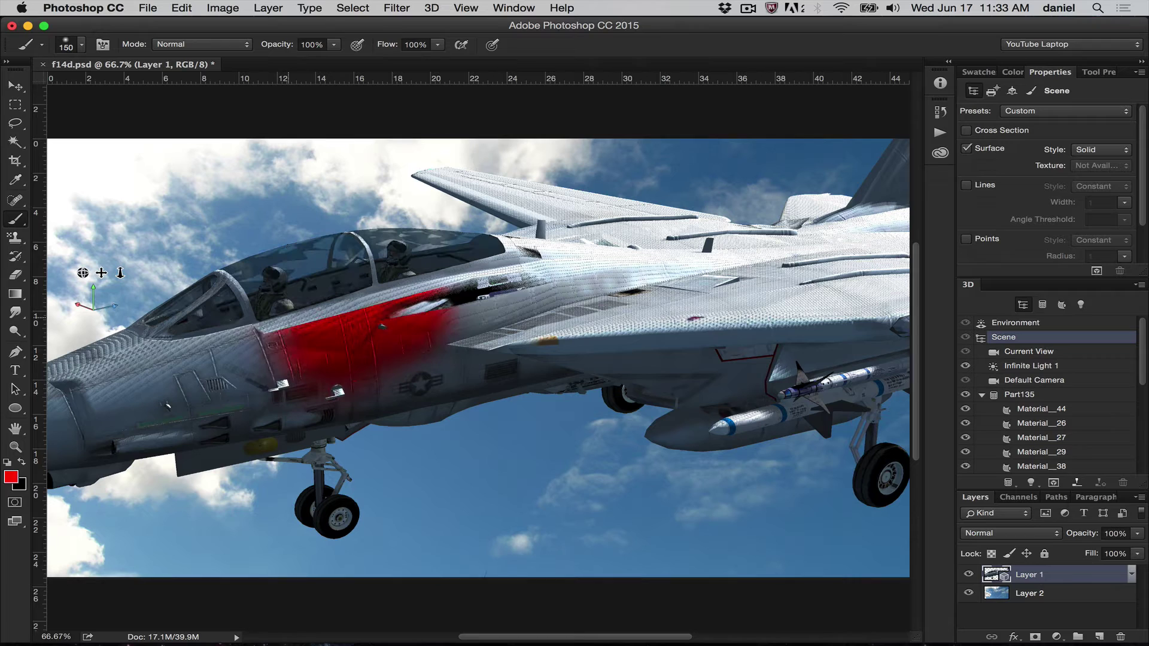
pyautogui.moveTo(287, 353); pyautogui.dragTo(179, 359)
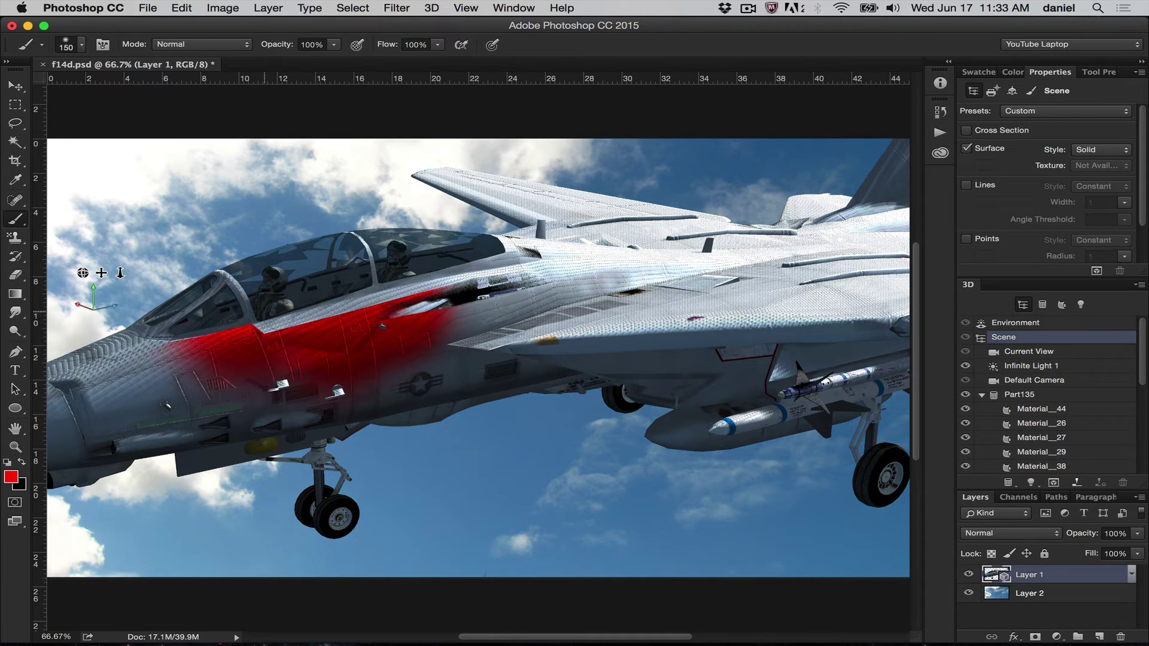
pyautogui.moveTo(443, 317); pyautogui.dragTo(557, 264)
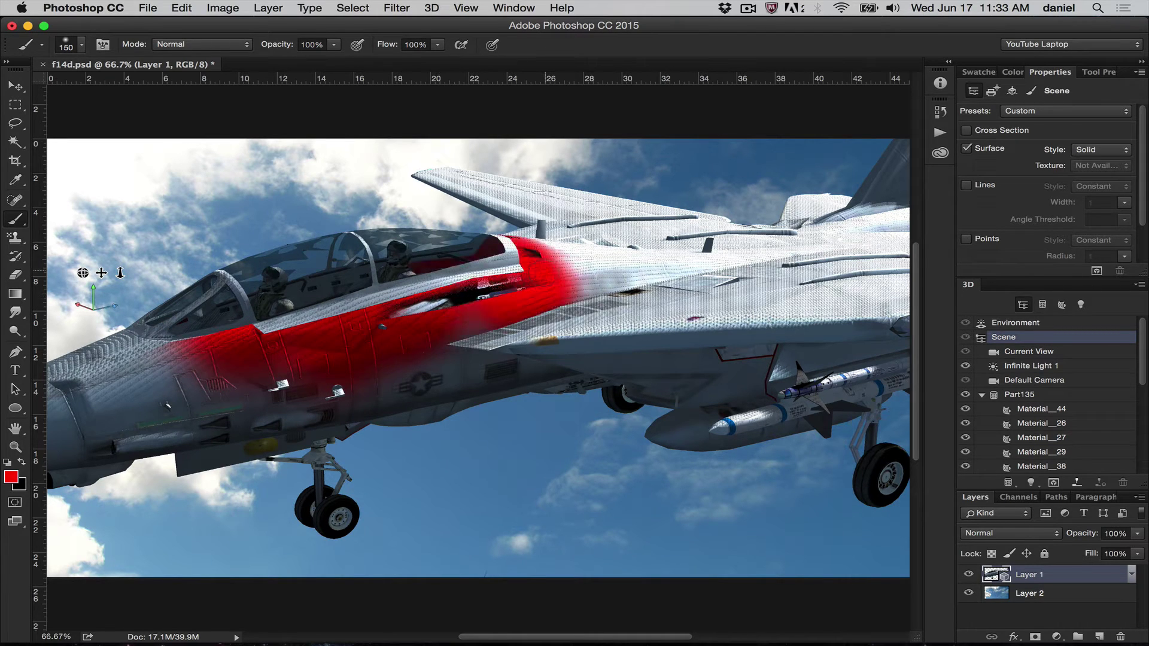
# - Show the 3D paint settings and paint the canopy glass and wing glove red
pyautogui.click(1031, 91)
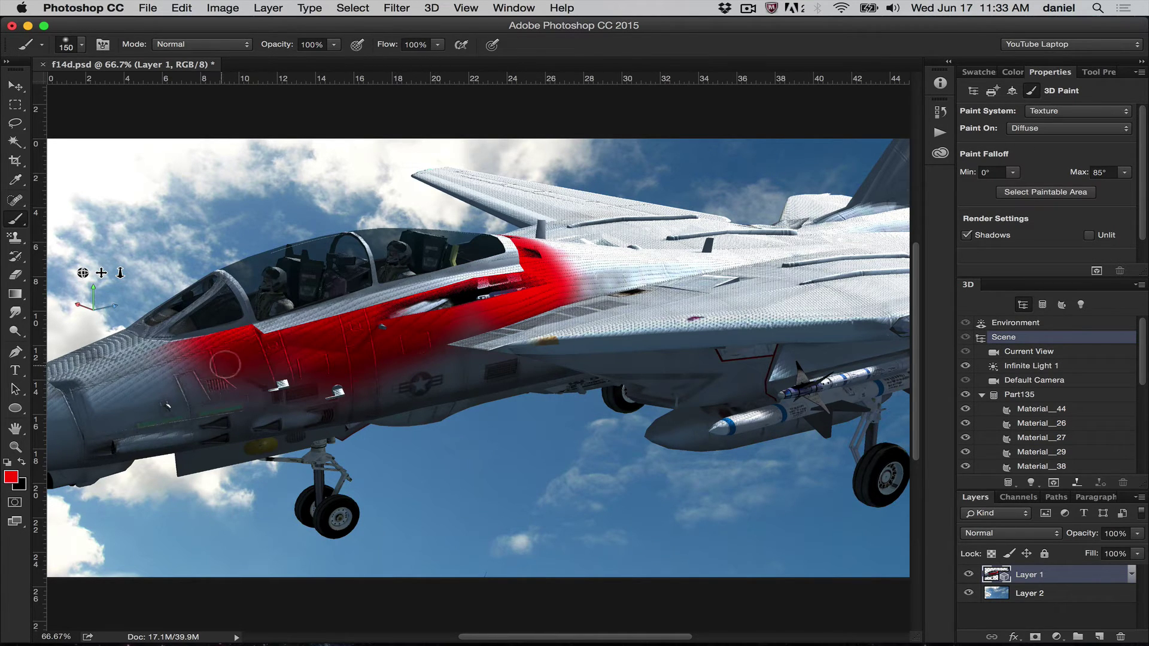
pyautogui.click(289, 279)
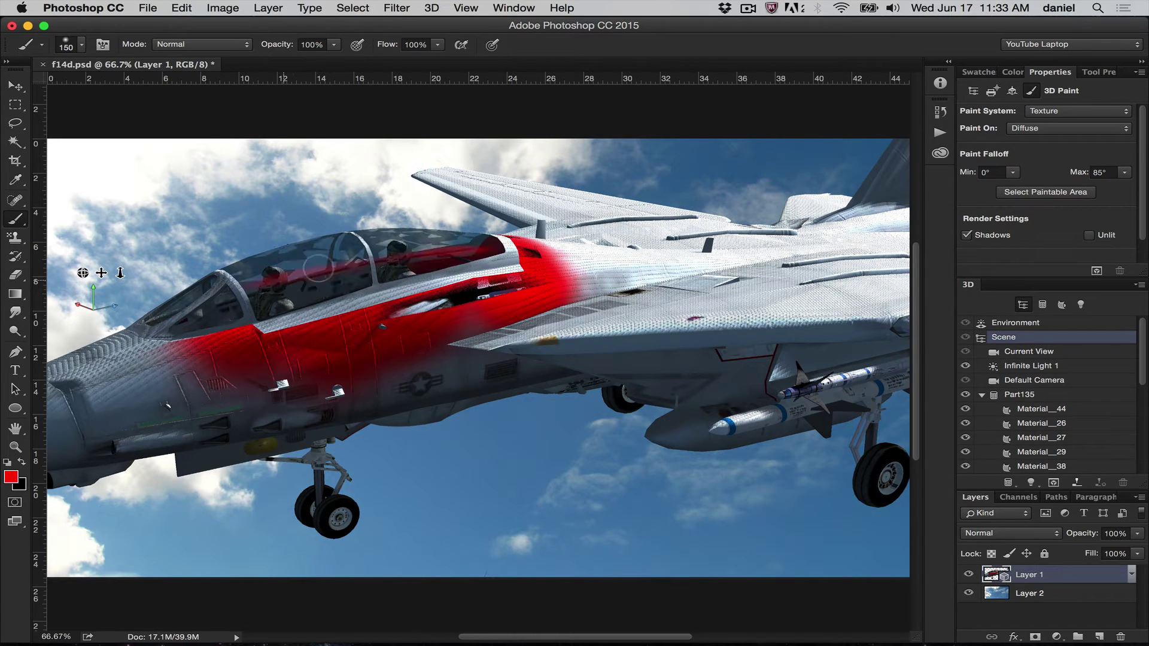
pyautogui.moveTo(318, 270)
pyautogui.mouseDown()
pyautogui.moveTo(370, 251)
pyautogui.moveTo(327, 285)
pyautogui.moveTo(368, 269)
pyautogui.moveTo(400, 292)
pyautogui.moveTo(374, 290)
pyautogui.moveTo(365, 252)
pyautogui.moveTo(364, 297)
pyautogui.moveTo(509, 252)
pyautogui.moveTo(466, 251)
pyautogui.mouseUp()
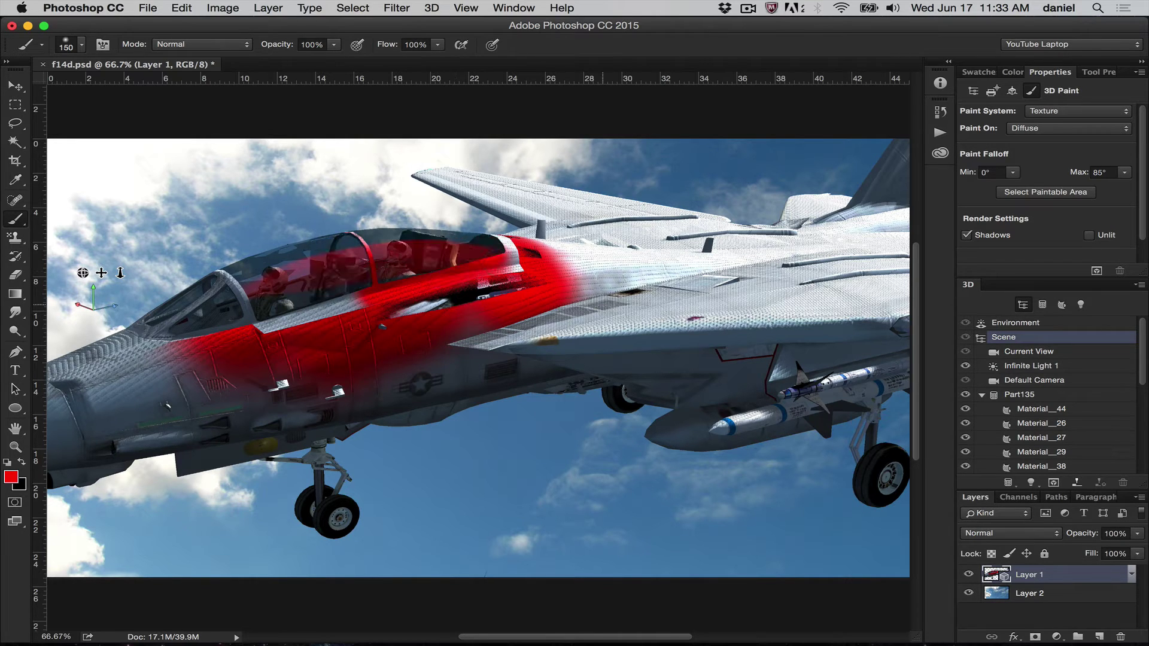
pyautogui.moveTo(593, 276)
pyautogui.mouseDown()
pyautogui.moveTo(718, 308)
pyautogui.moveTo(886, 300)
pyautogui.moveTo(472, 336)
pyautogui.mouseUp()
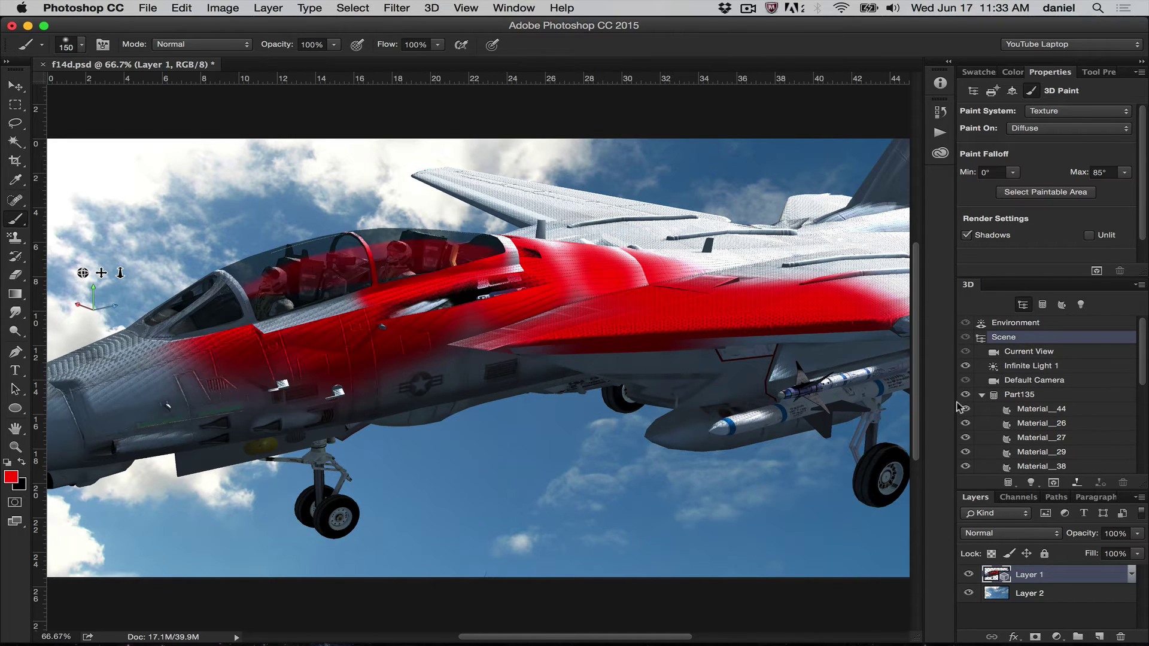
pyautogui.moveTo(1143, 349); pyautogui.dragTo(1140, 372)
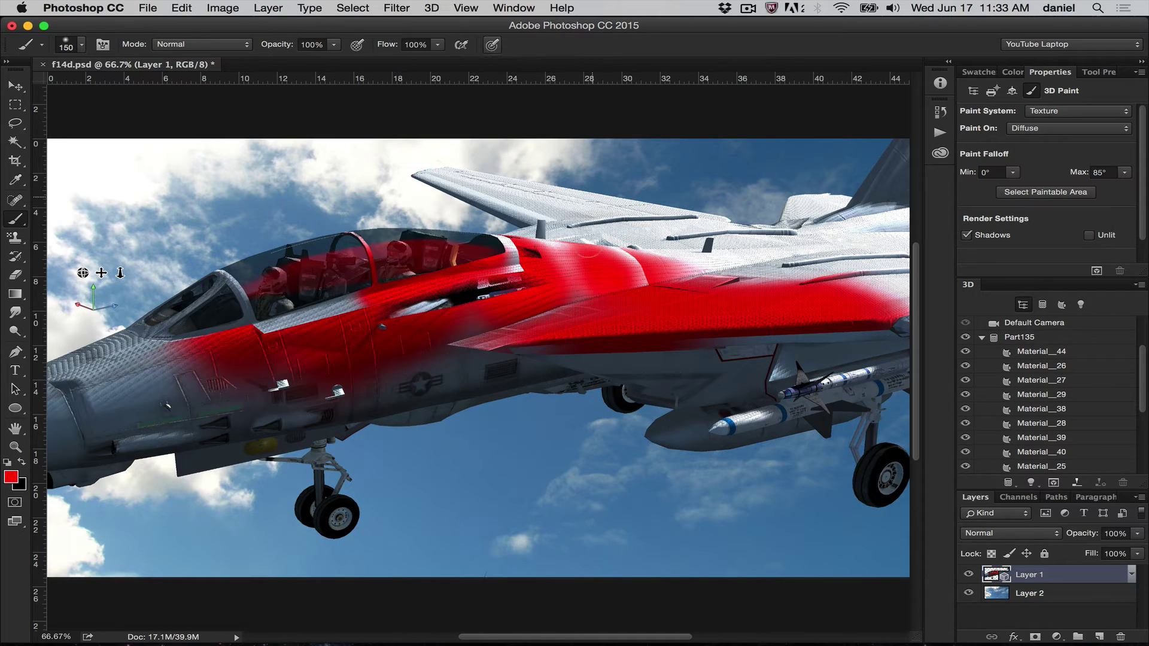
pyautogui.press('v')
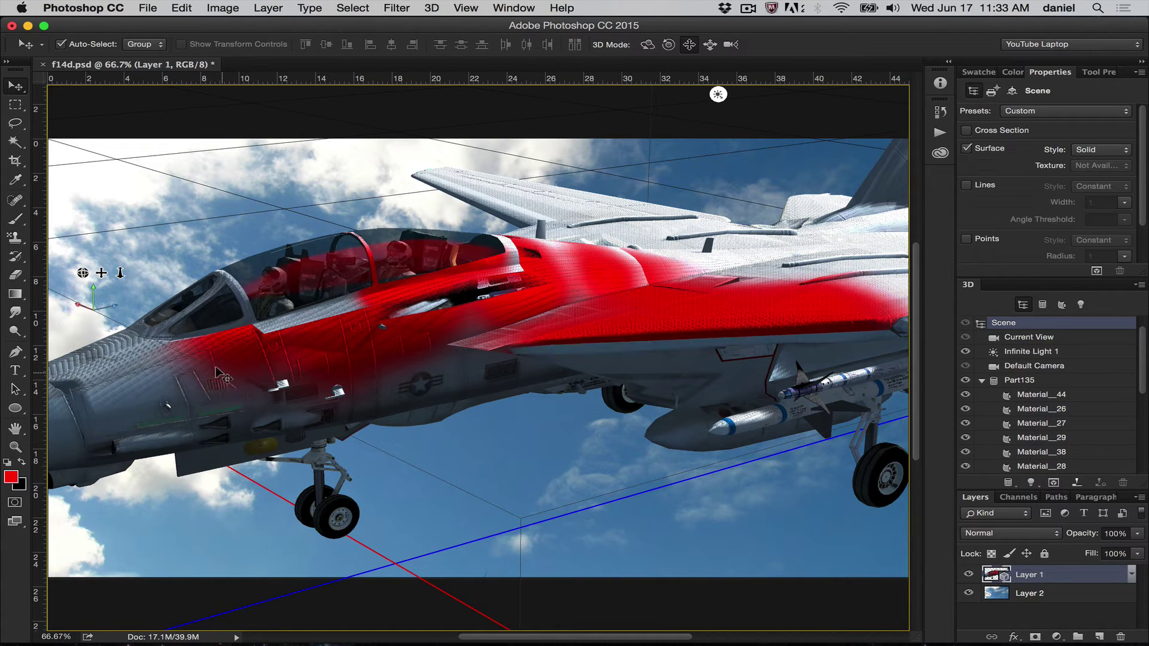
# - Undo the four red paint strokes and select the fuselage's Material__25 to view its settings
pyautogui.press('super+z')
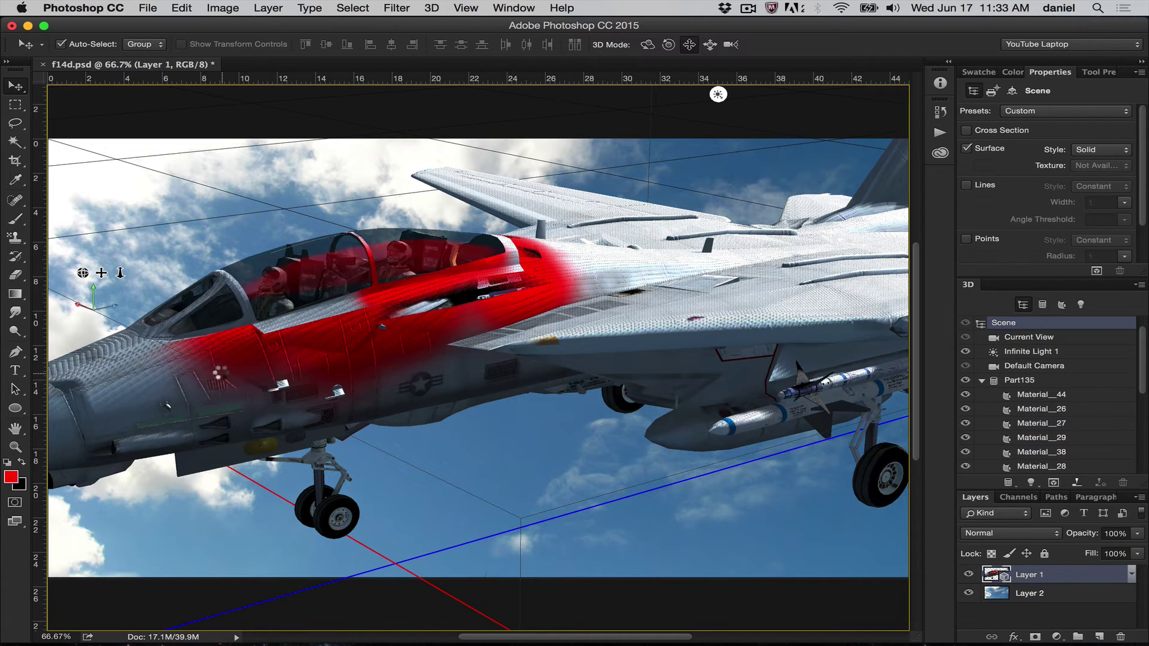
pyautogui.press('alt+super+z')
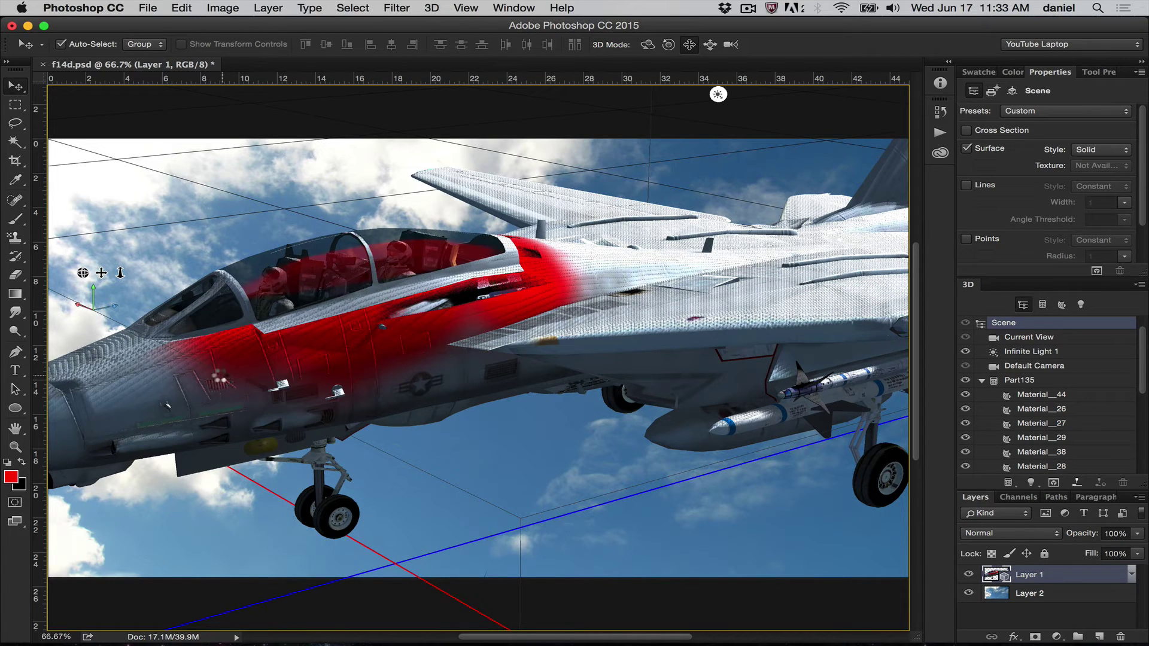
pyautogui.press('alt+super+z')
pyautogui.press('alt+super+z')
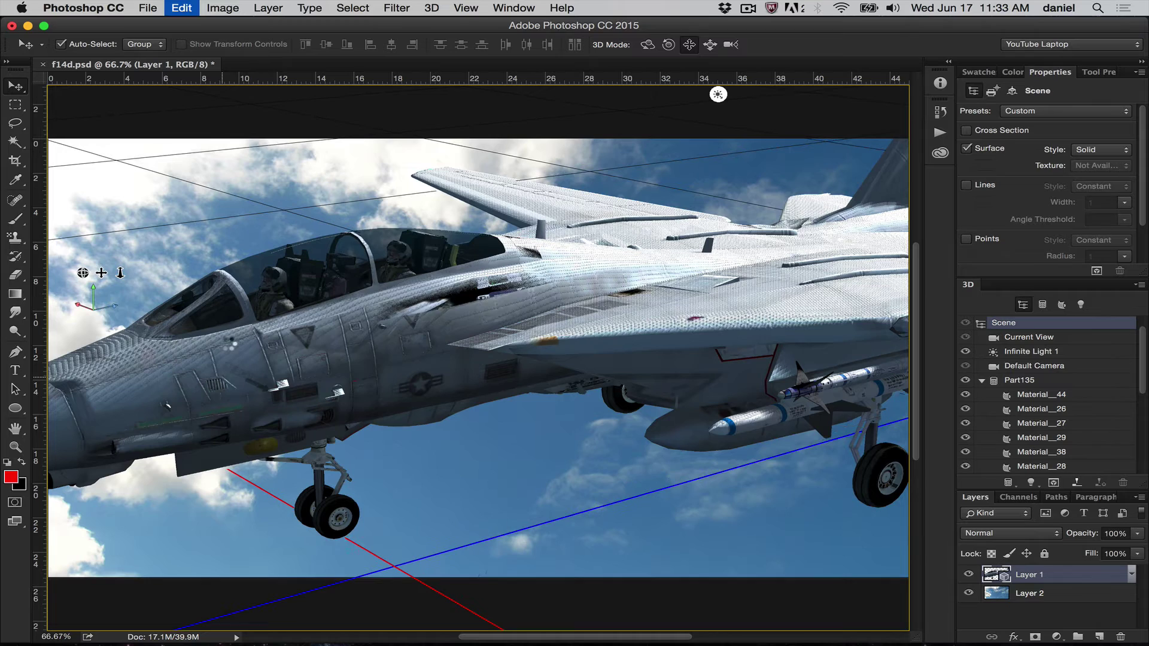
pyautogui.press('alt+super+z')
pyautogui.click(244, 361)
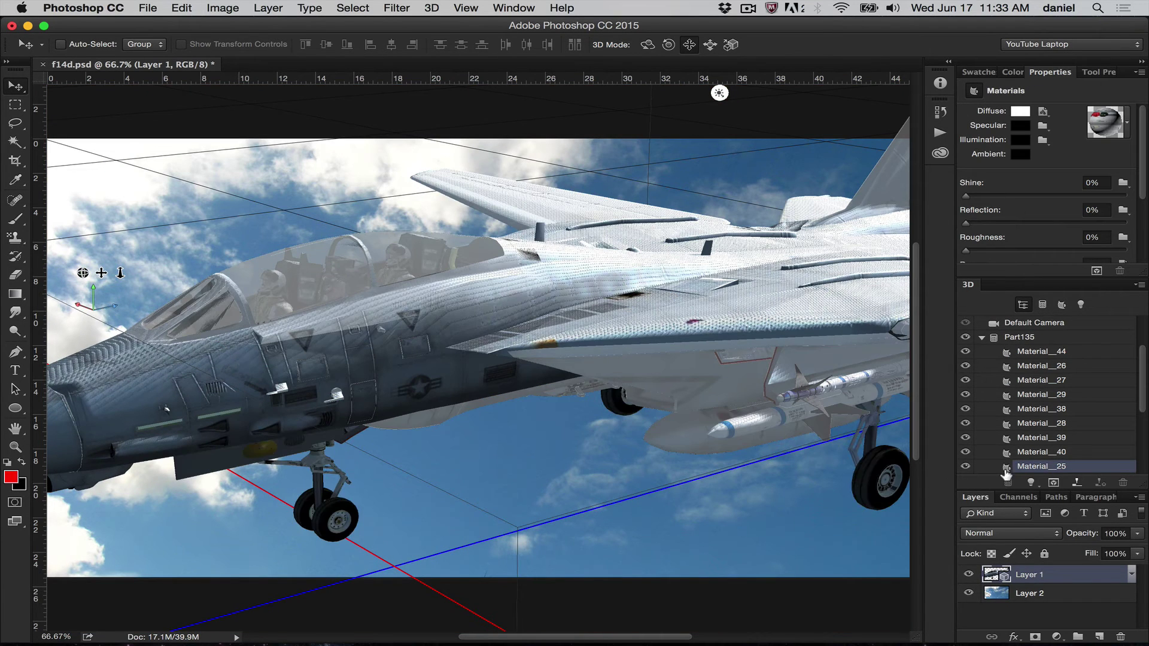
# - Open the Diffuse texture for editing and tile it vertically beside the 3D jet document
pyautogui.click(1043, 112)
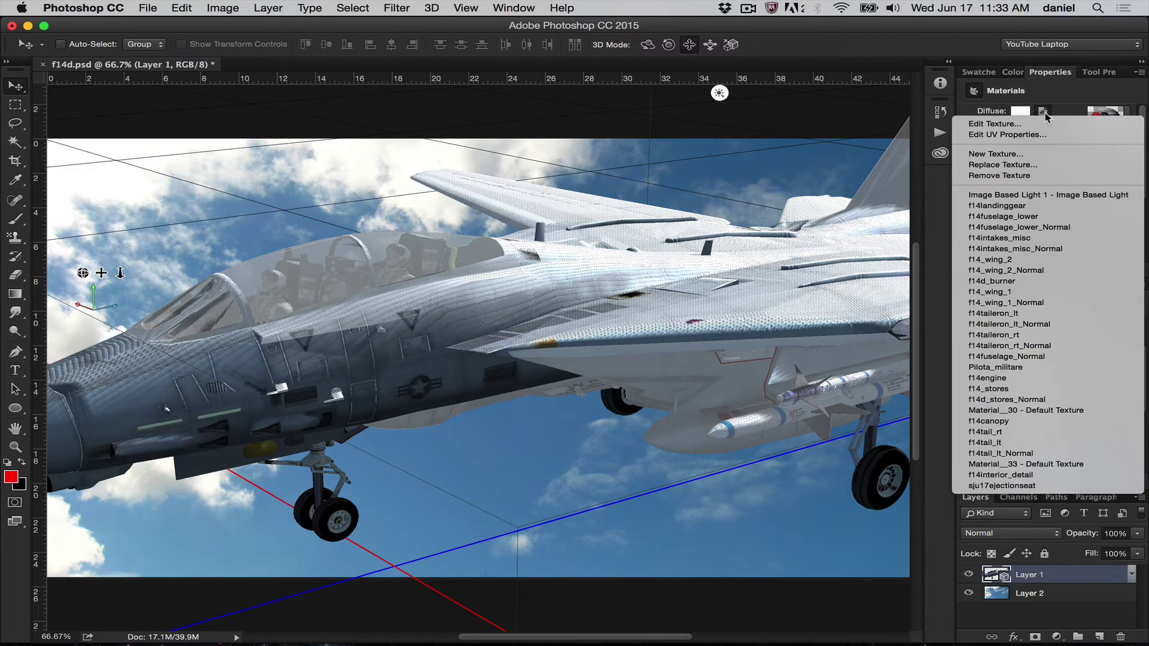
pyautogui.click(1045, 123)
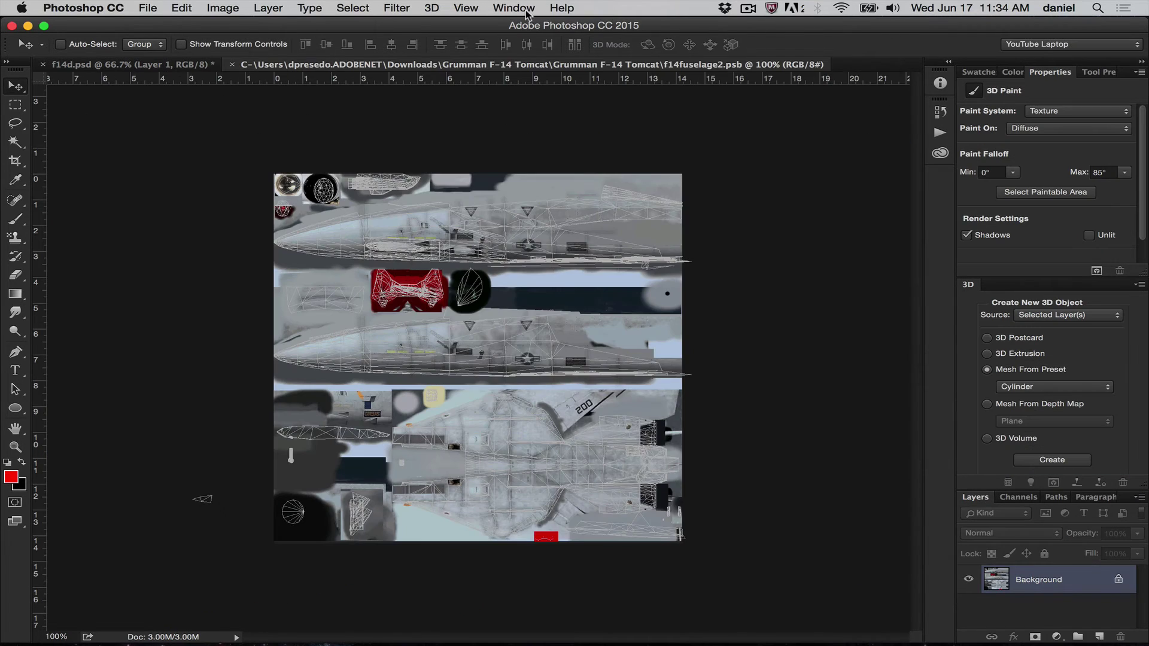
pyautogui.click(524, 8)
pyautogui.moveTo(521, 25)
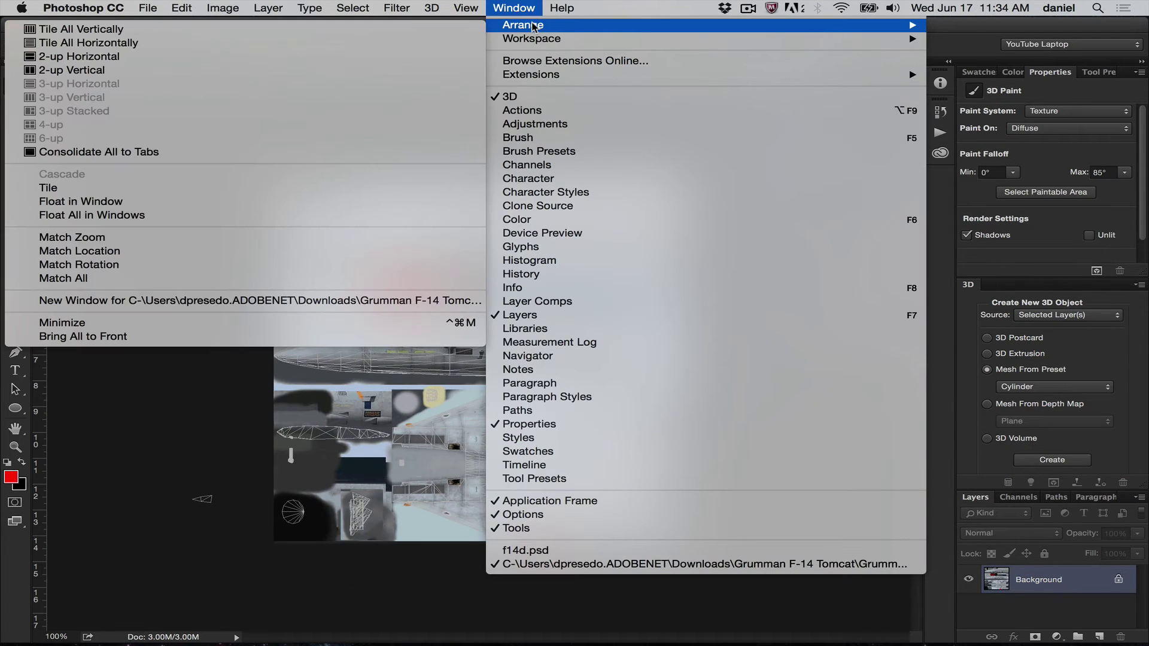
pyautogui.click(464, 30)
pyautogui.click(343, 115)
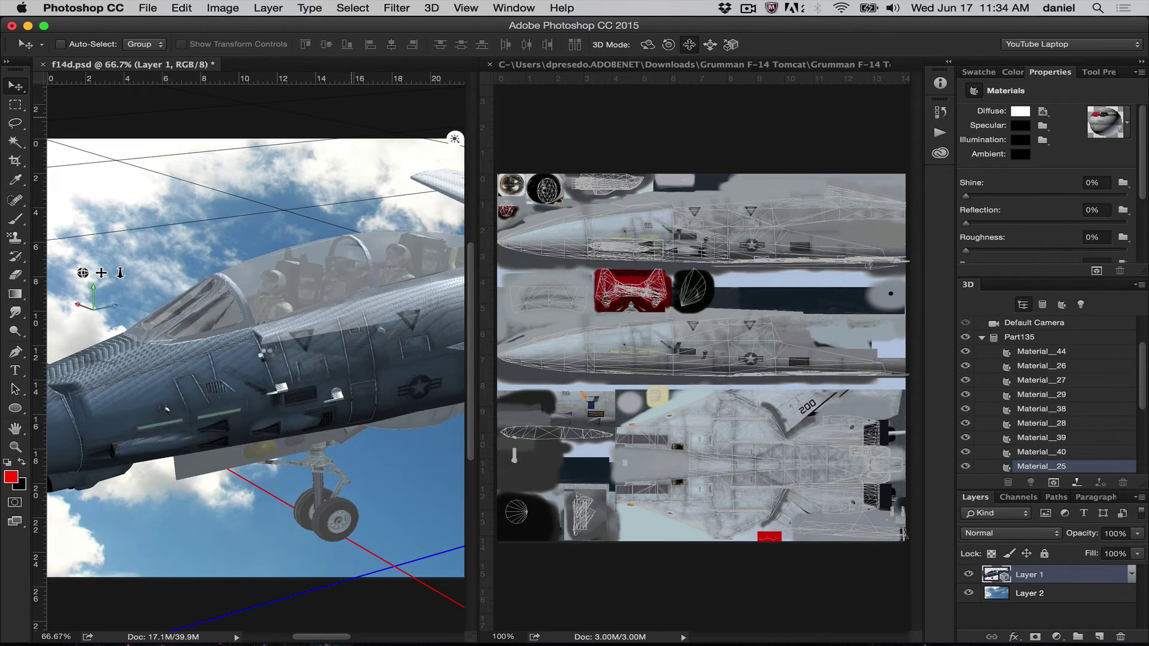
# - Brush red on the jet's forward fuselage and on the texture map's cockpit and fuselage areas
pyautogui.press('b')
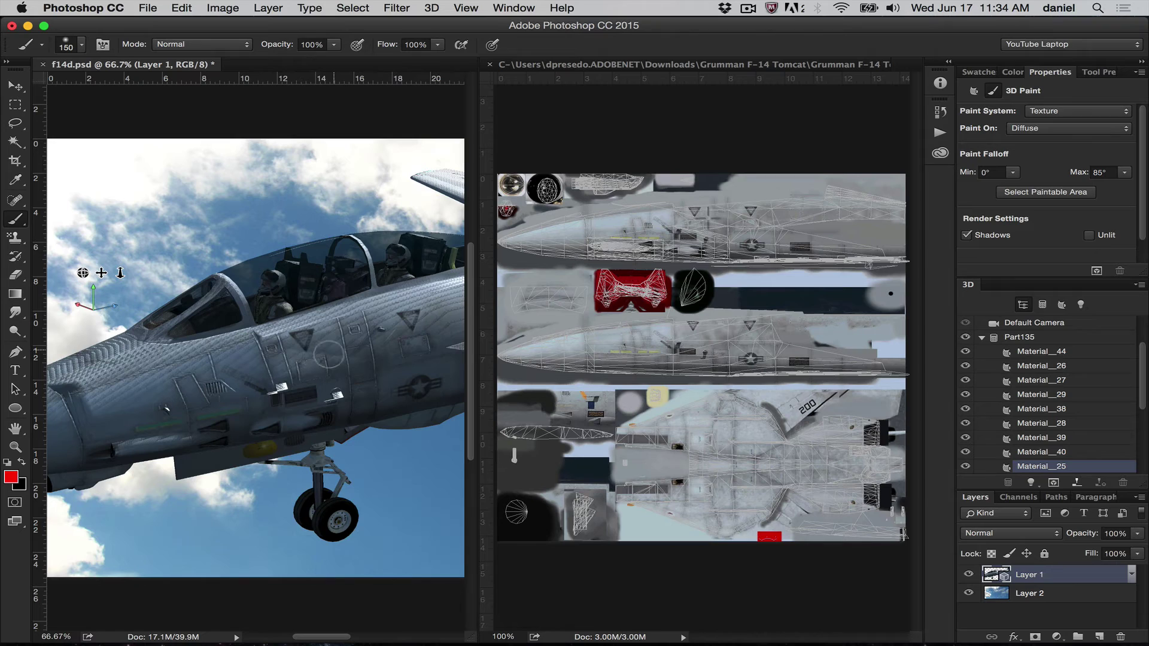
pyautogui.moveTo(328, 355)
pyautogui.mouseDown()
pyautogui.moveTo(242, 358)
pyautogui.moveTo(311, 359)
pyautogui.moveTo(424, 330)
pyautogui.mouseUp()
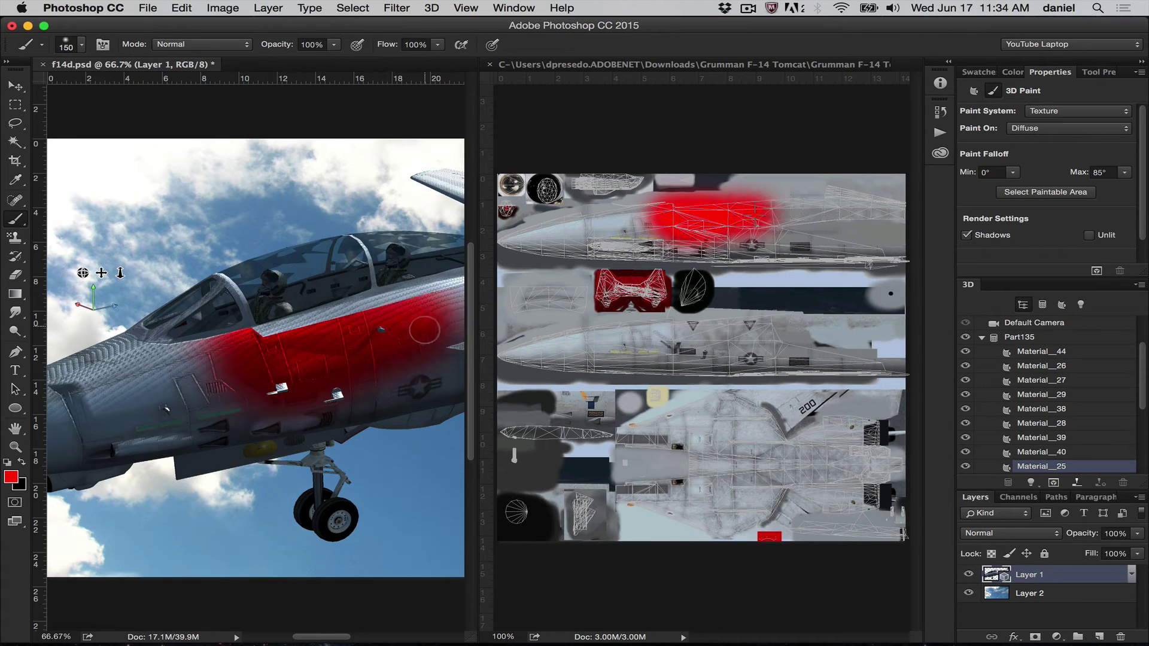
pyautogui.click(763, 218)
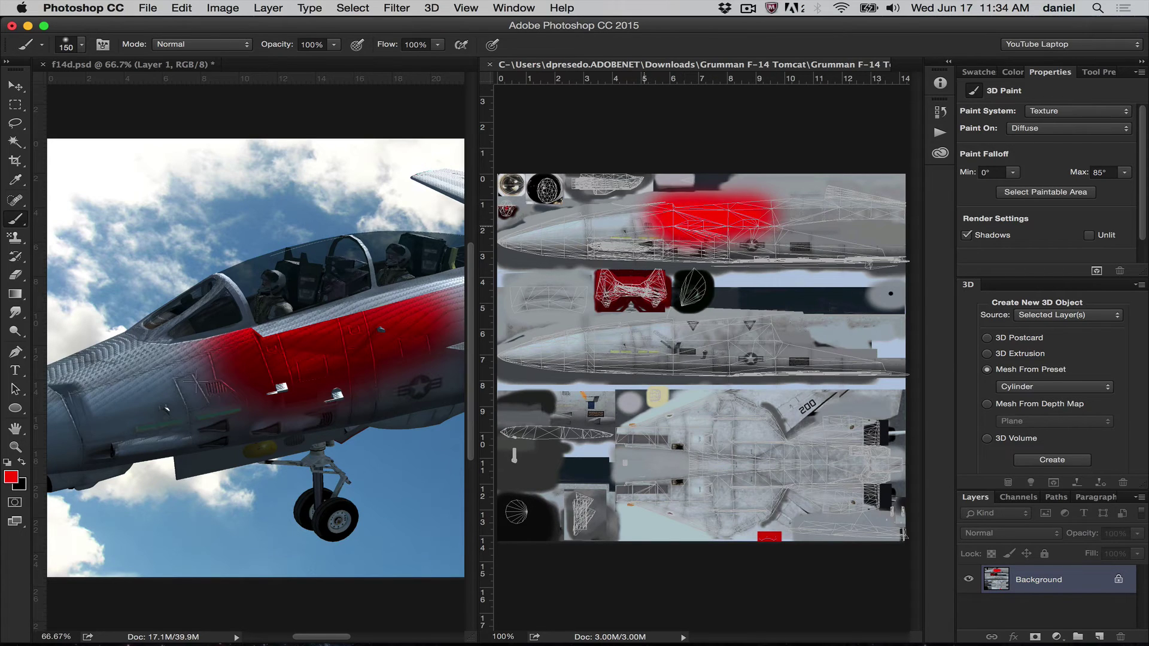
pyautogui.moveTo(196, 380)
pyautogui.mouseDown()
pyautogui.moveTo(103, 413)
pyautogui.moveTo(301, 394)
pyautogui.moveTo(242, 369)
pyautogui.moveTo(98, 404)
pyautogui.moveTo(98, 379)
pyautogui.moveTo(123, 469)
pyautogui.moveTo(226, 344)
pyautogui.mouseUp()
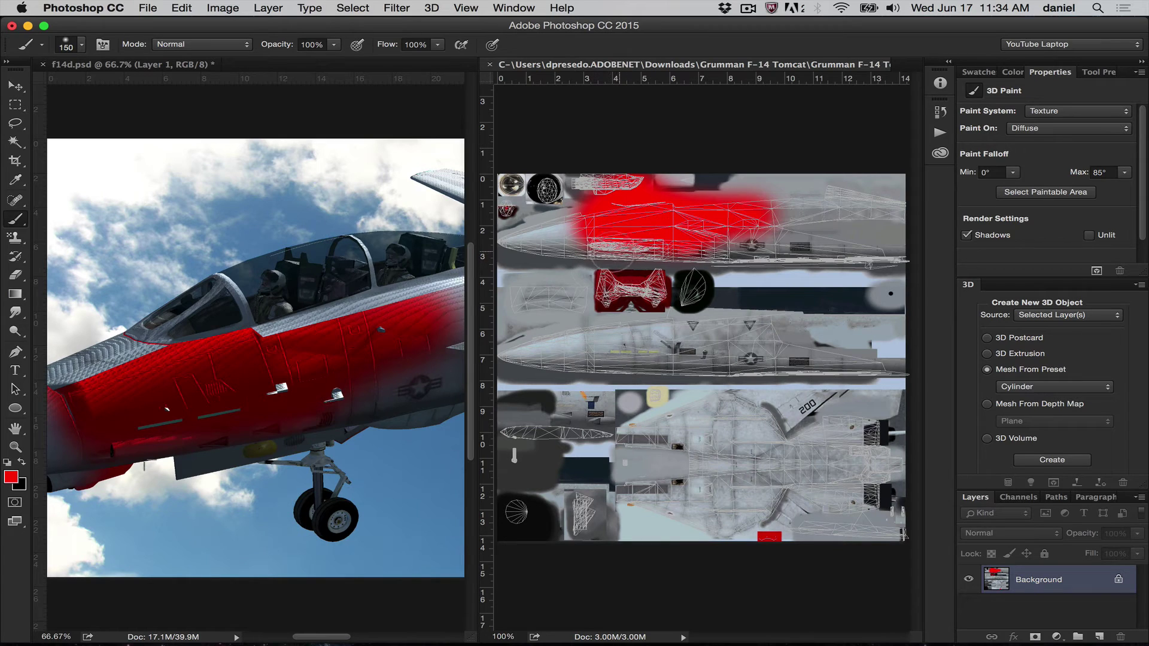
pyautogui.moveTo(598, 276)
pyautogui.mouseDown()
pyautogui.moveTo(556, 312)
pyautogui.moveTo(688, 306)
pyautogui.moveTo(670, 353)
pyautogui.mouseUp()
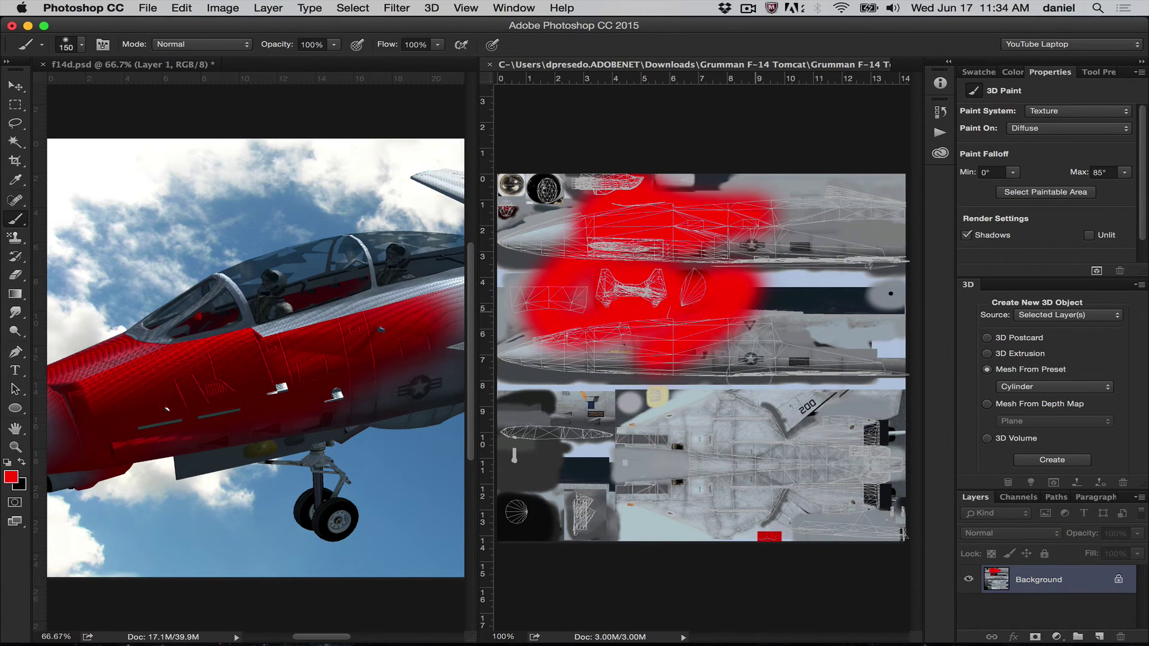
pyautogui.moveTo(718, 287)
pyautogui.mouseDown()
pyautogui.moveTo(772, 383)
pyautogui.moveTo(658, 419)
pyautogui.moveTo(724, 461)
pyautogui.mouseUp()
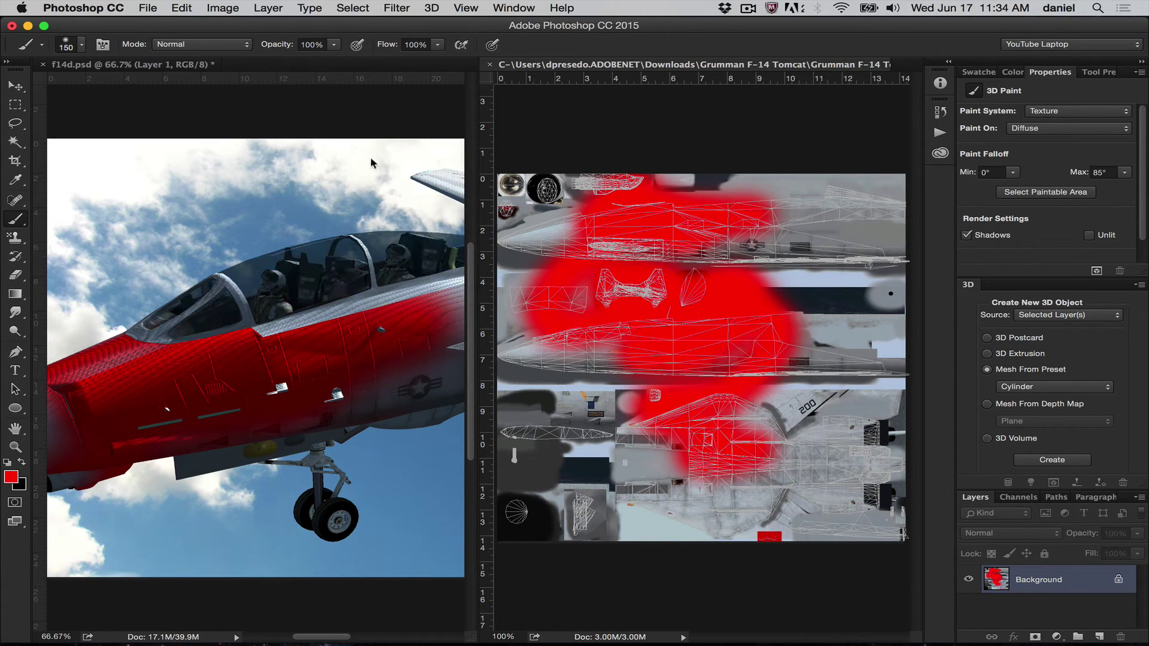
# - Close the texture map without saving and undo the red texture paint
pyautogui.click(490, 65)
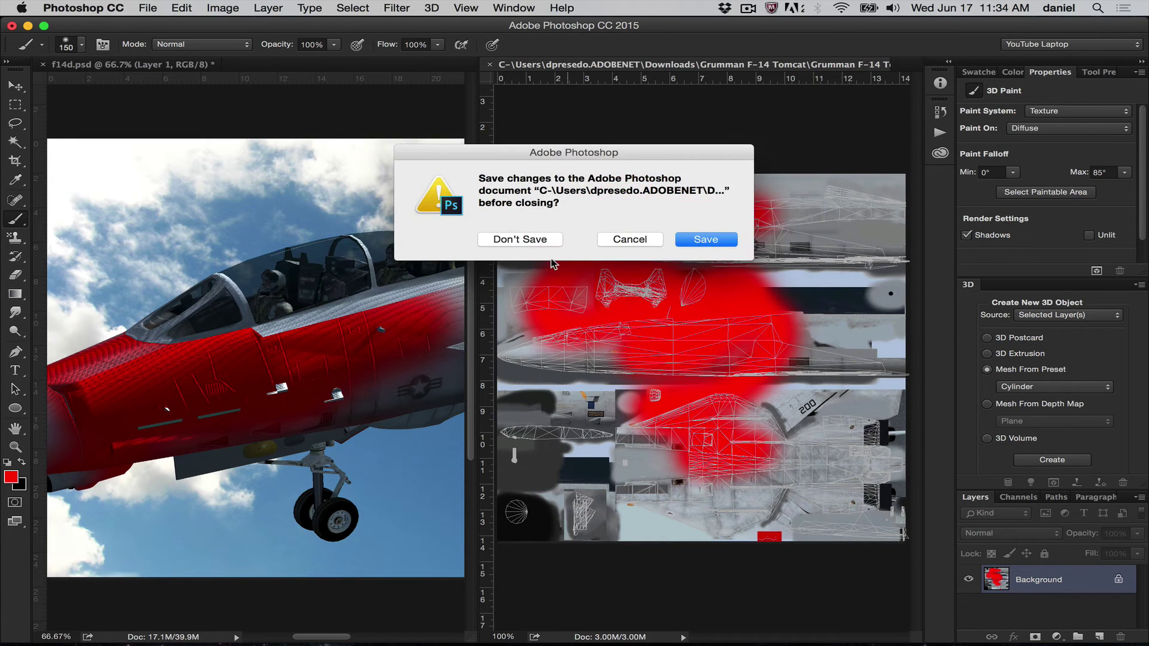
pyautogui.click(532, 238)
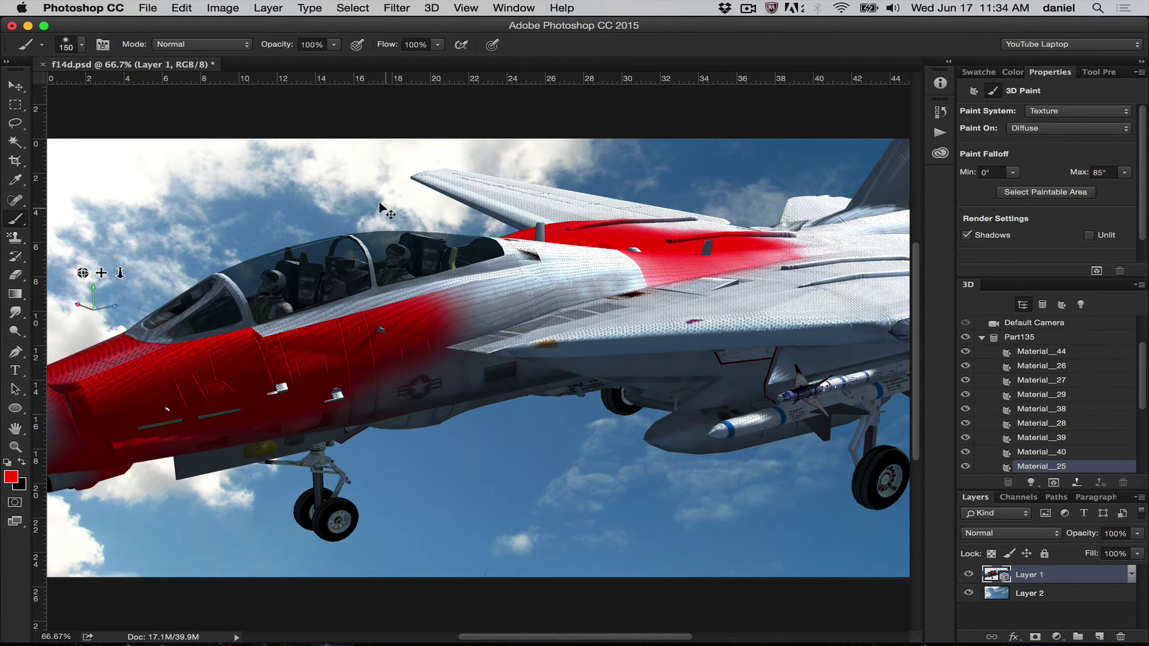
pyautogui.press('super+z')
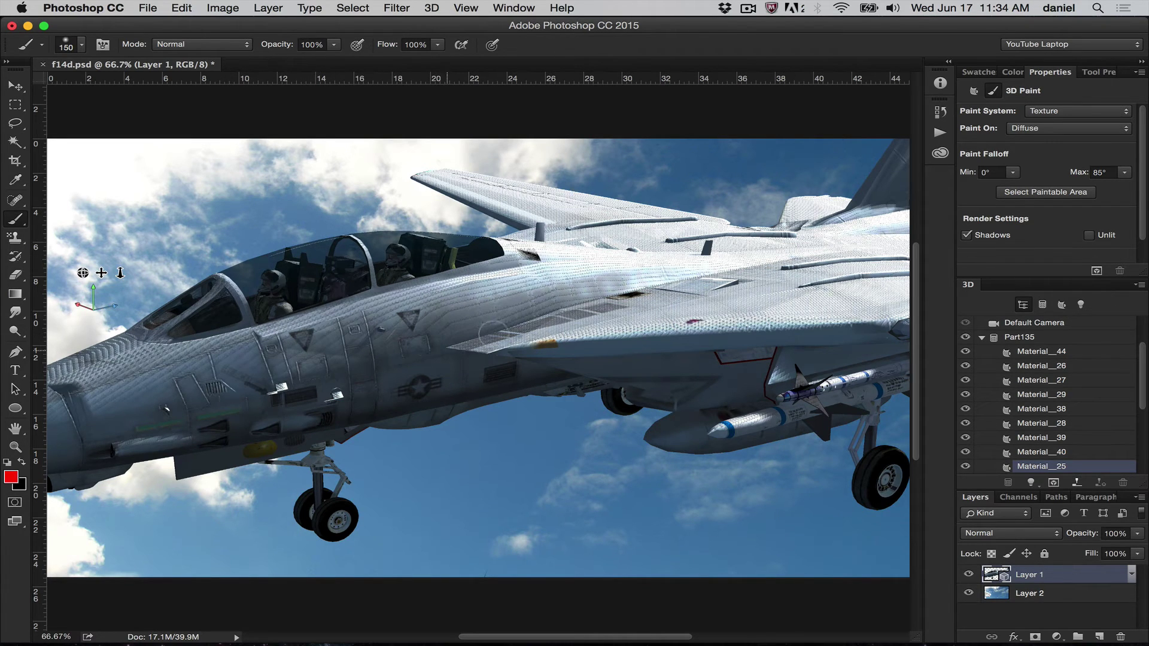
# - Switch the paint system to Projection and brush red along the canopy frame
pyautogui.click(1051, 112)
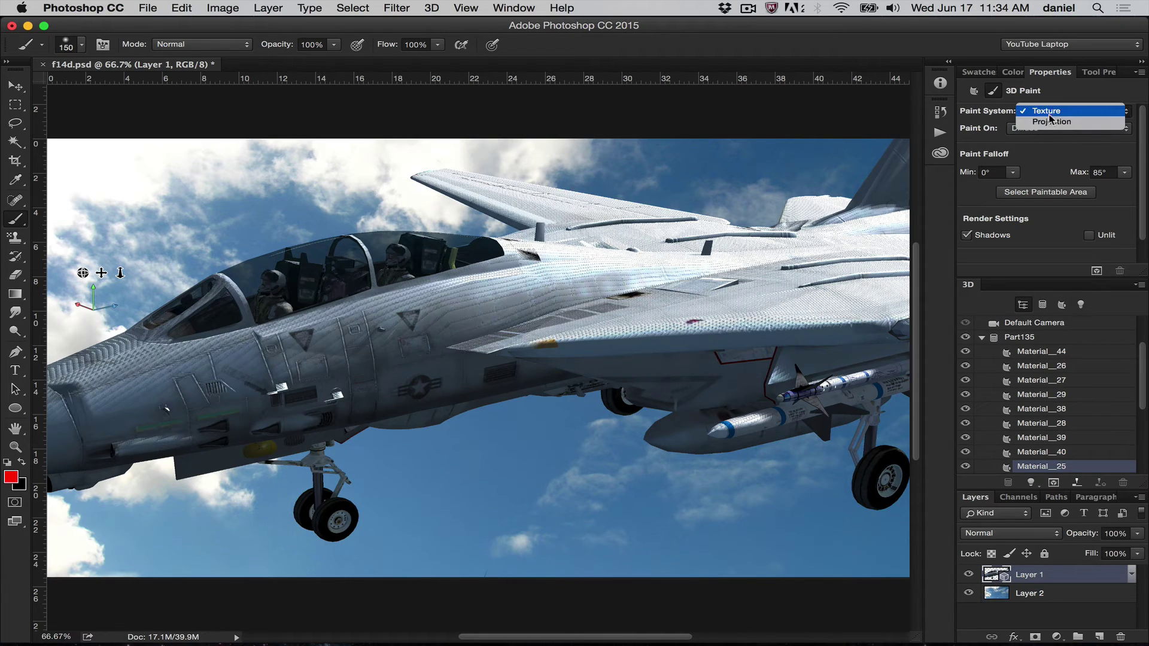
pyautogui.click(1049, 124)
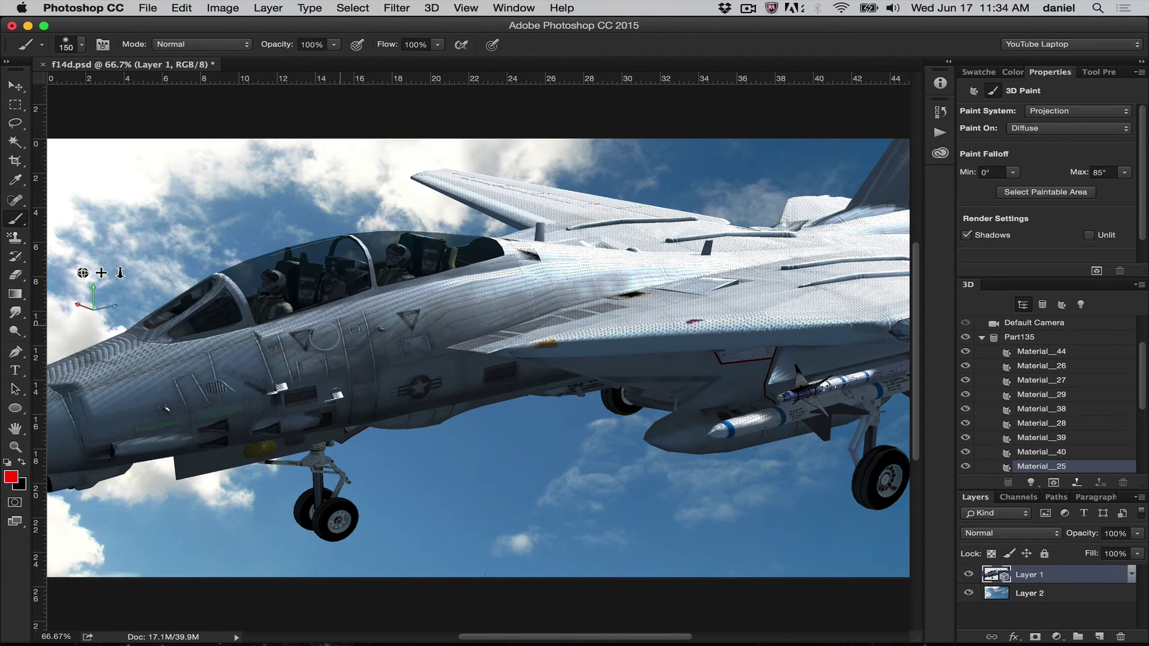
pyautogui.click(257, 361)
pyautogui.moveTo(256, 361)
pyautogui.mouseDown()
pyautogui.moveTo(218, 278)
pyautogui.moveTo(249, 277)
pyautogui.moveTo(262, 328)
pyautogui.moveTo(273, 328)
pyautogui.moveTo(143, 346)
pyautogui.moveTo(220, 289)
pyautogui.moveTo(244, 322)
pyautogui.moveTo(283, 326)
pyautogui.moveTo(412, 289)
pyautogui.moveTo(558, 268)
pyautogui.moveTo(481, 246)
pyautogui.moveTo(365, 253)
pyautogui.mouseUp()
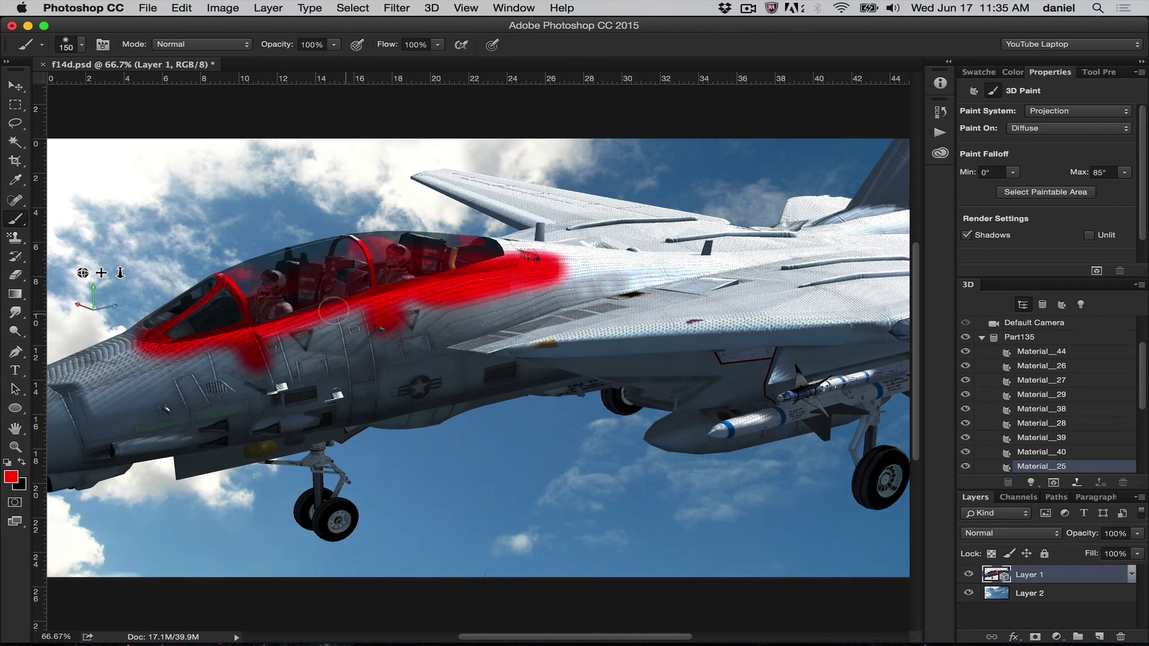
# - Orbit the jet with 3D Rotate to a lower side view and hide the 3D overlays
pyautogui.press('v')
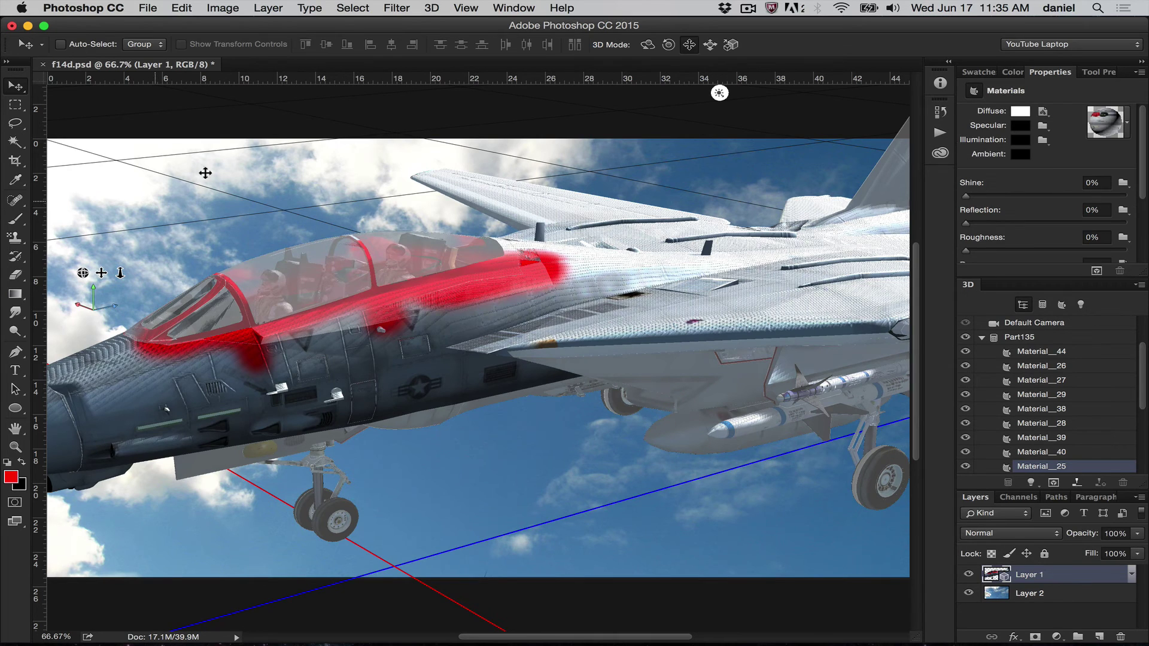
pyautogui.click(648, 44)
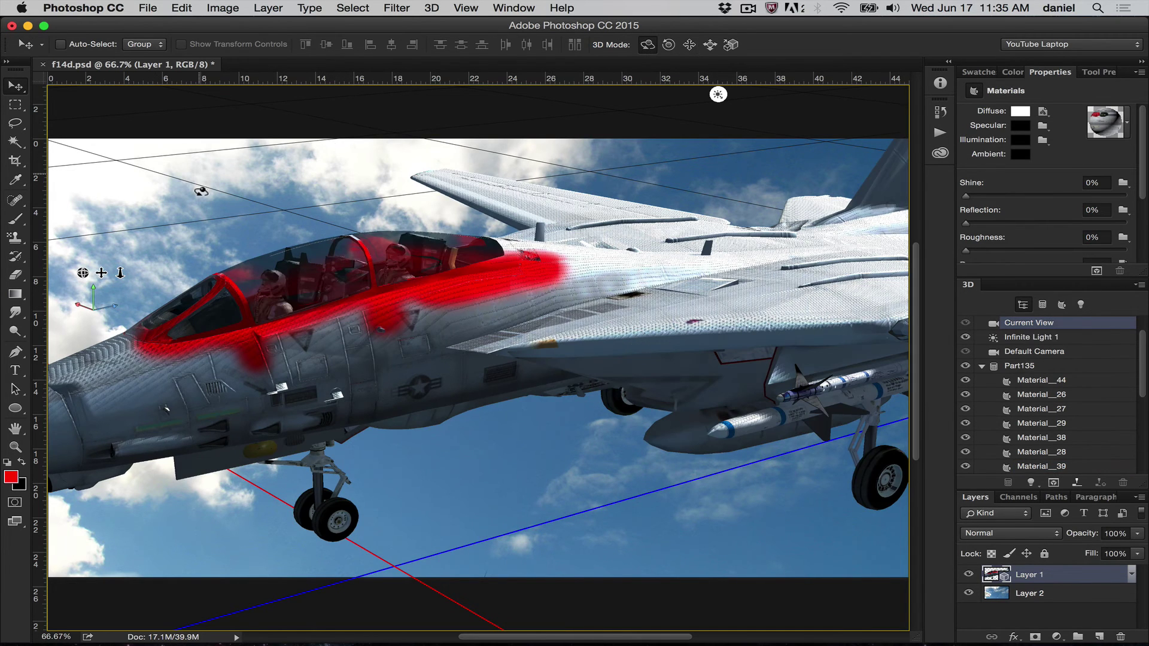
pyautogui.moveTo(201, 191); pyautogui.dragTo(278, 179)
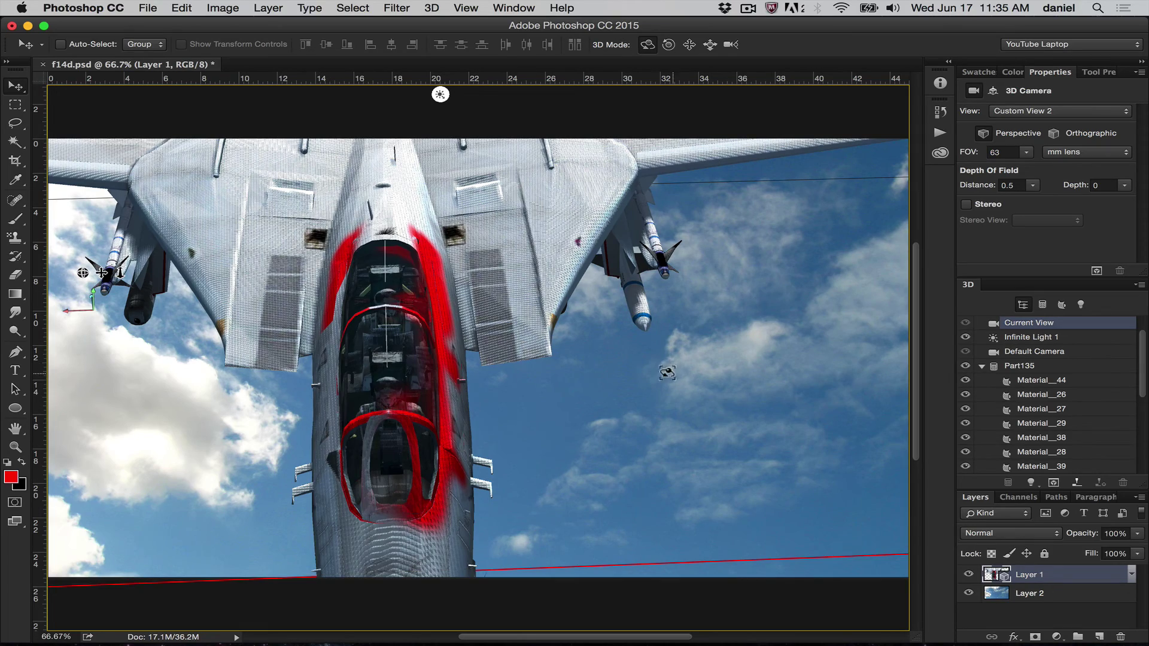
pyautogui.moveTo(625, 385); pyautogui.dragTo(601, 341)
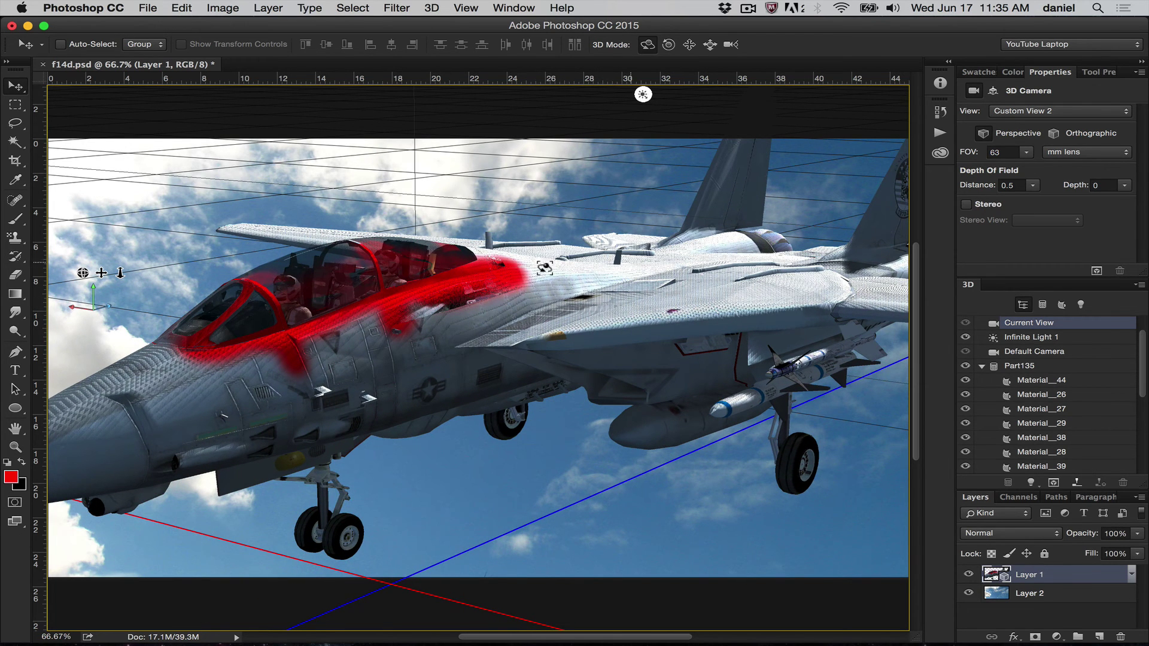
pyautogui.press('super+h')
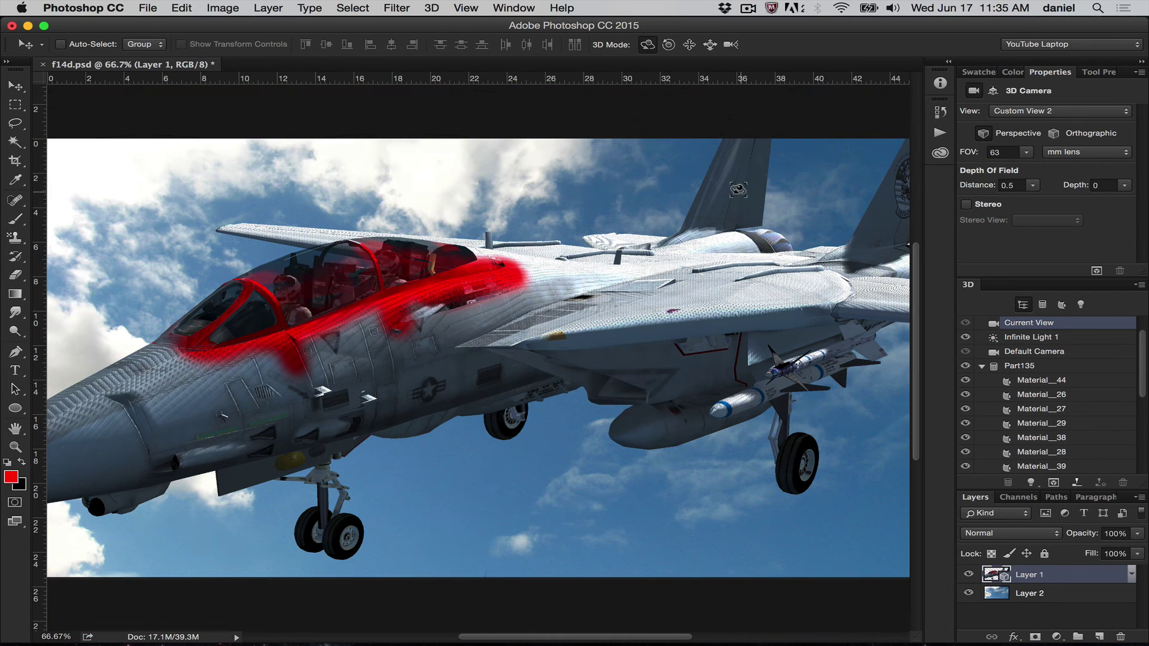
# - Brush a broad red band below the cockpit and turn off Unlit for normal lighting
pyautogui.press('b')
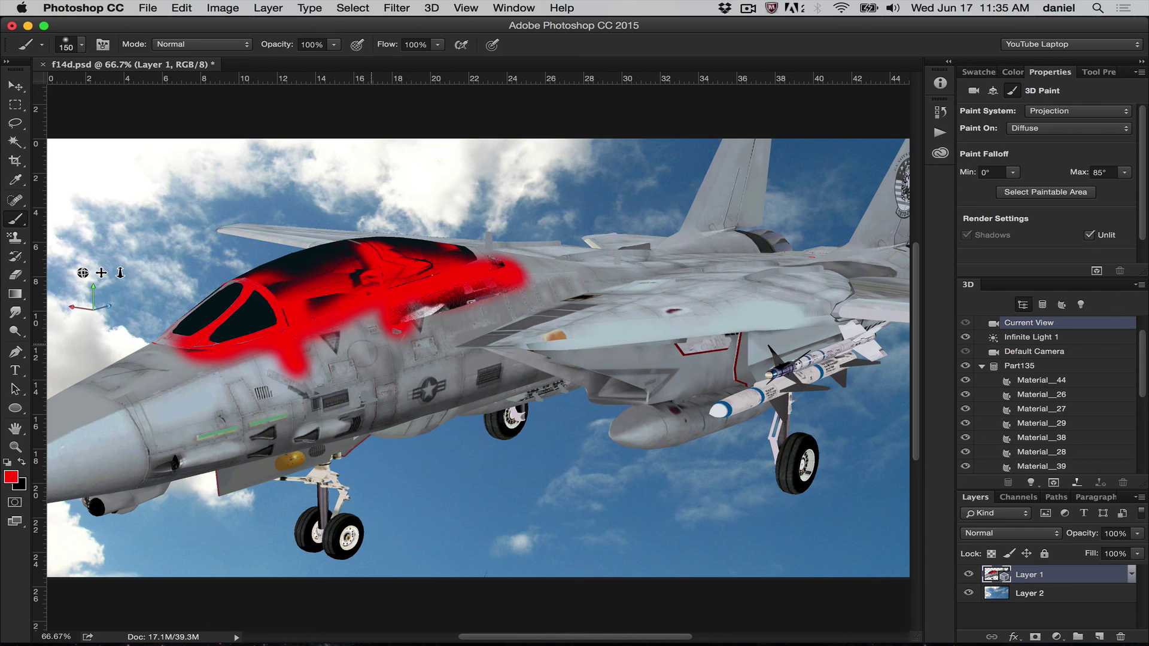
pyautogui.moveTo(350, 357)
pyautogui.mouseDown()
pyautogui.moveTo(275, 361)
pyautogui.moveTo(171, 399)
pyautogui.moveTo(188, 408)
pyautogui.moveTo(392, 337)
pyautogui.moveTo(452, 336)
pyautogui.mouseUp()
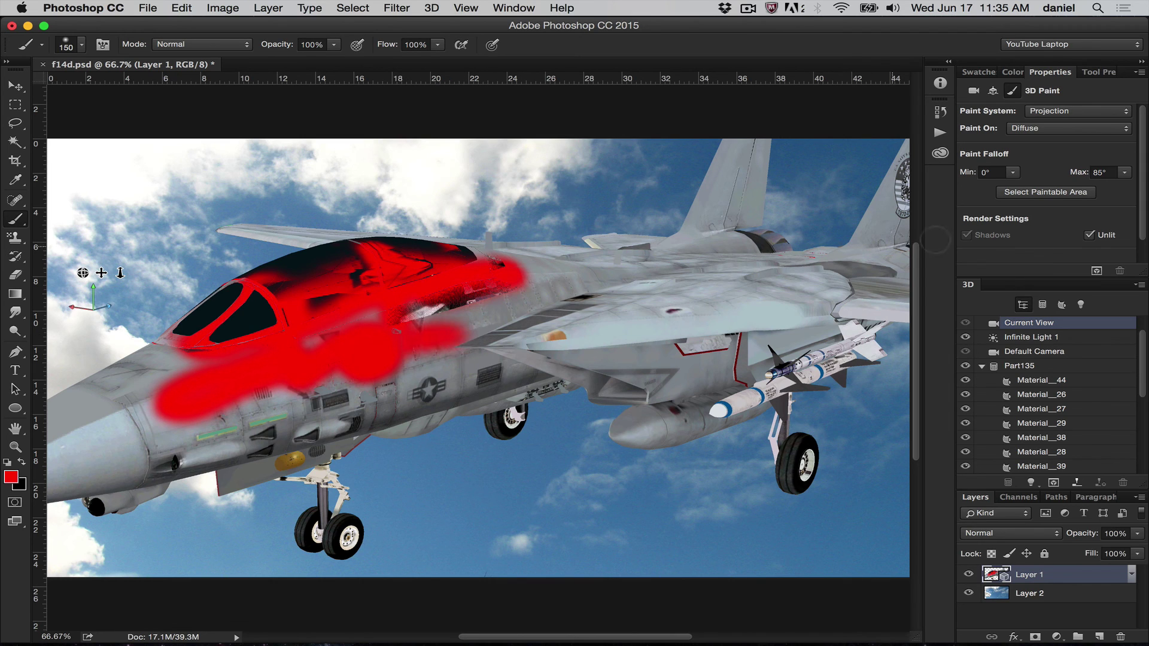
pyautogui.click(1090, 235)
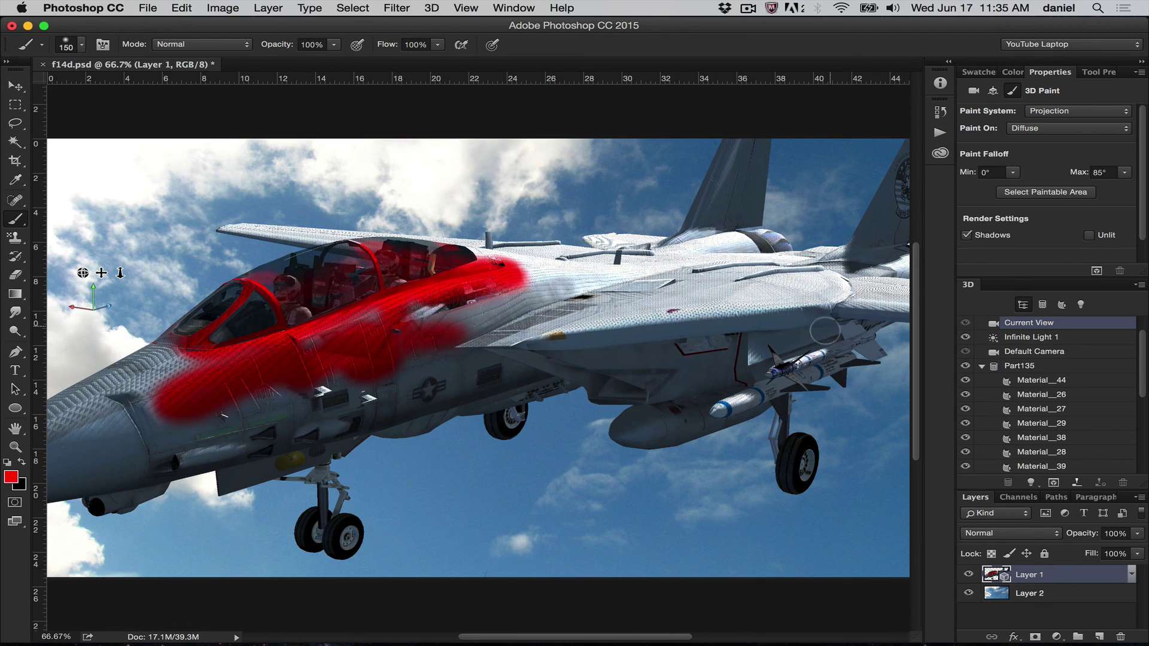